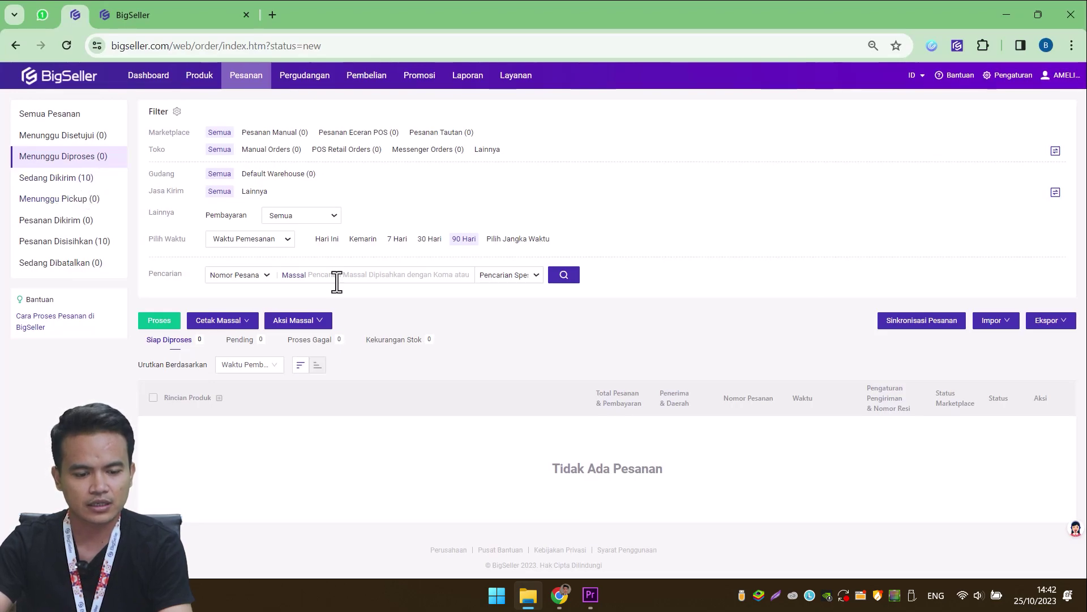
Step: Open the wave creation page and review the Jenis Paket options for the Default Warehouse orders
click(153, 397)
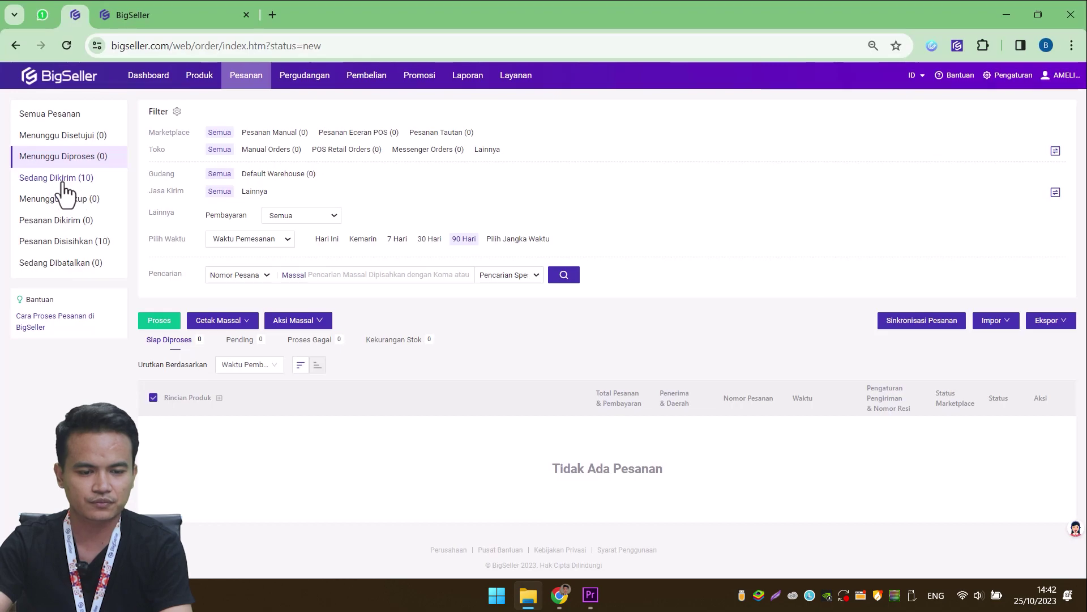
mouse_move(244, 79)
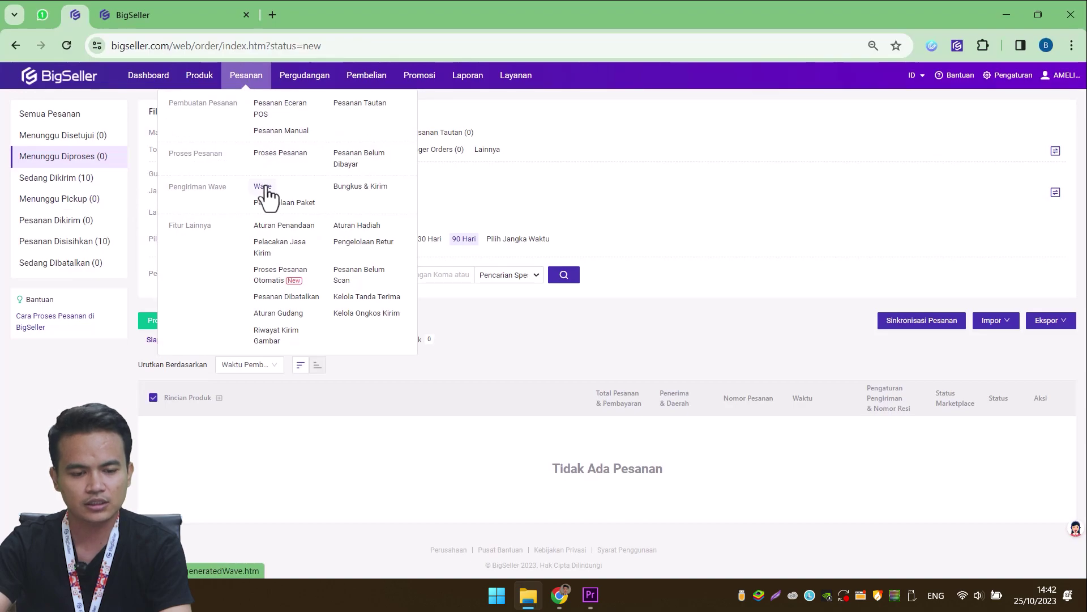
click(264, 188)
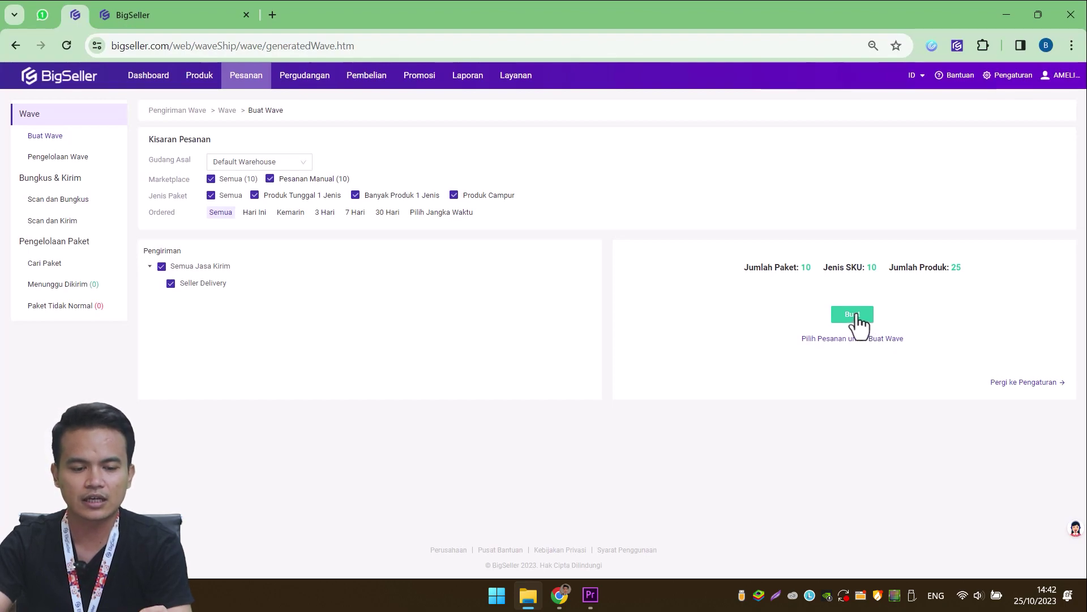
drag(155, 197, 187, 199)
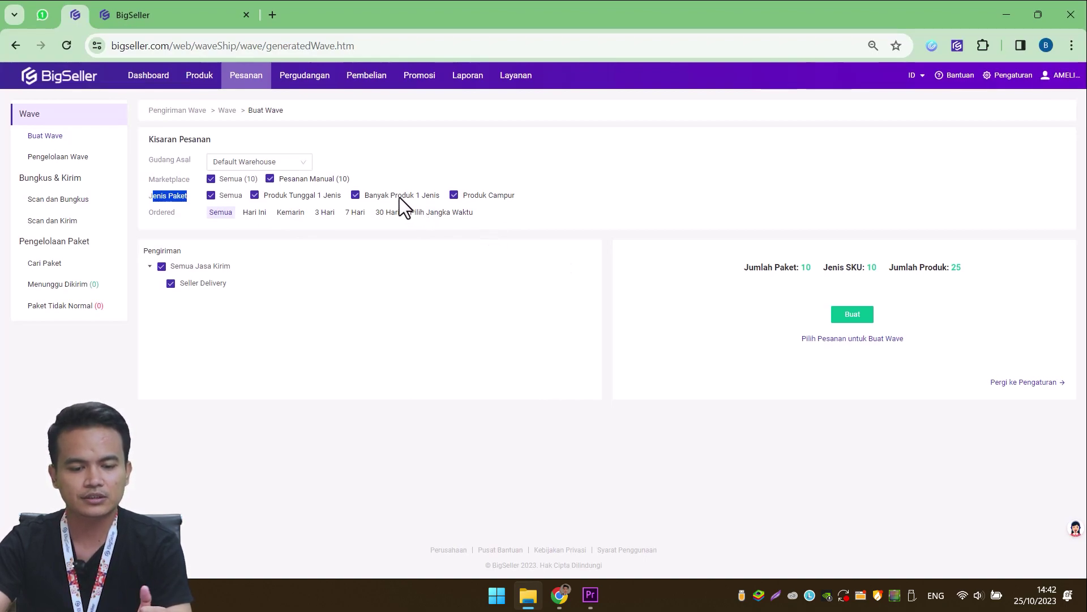
drag(395, 195, 430, 198)
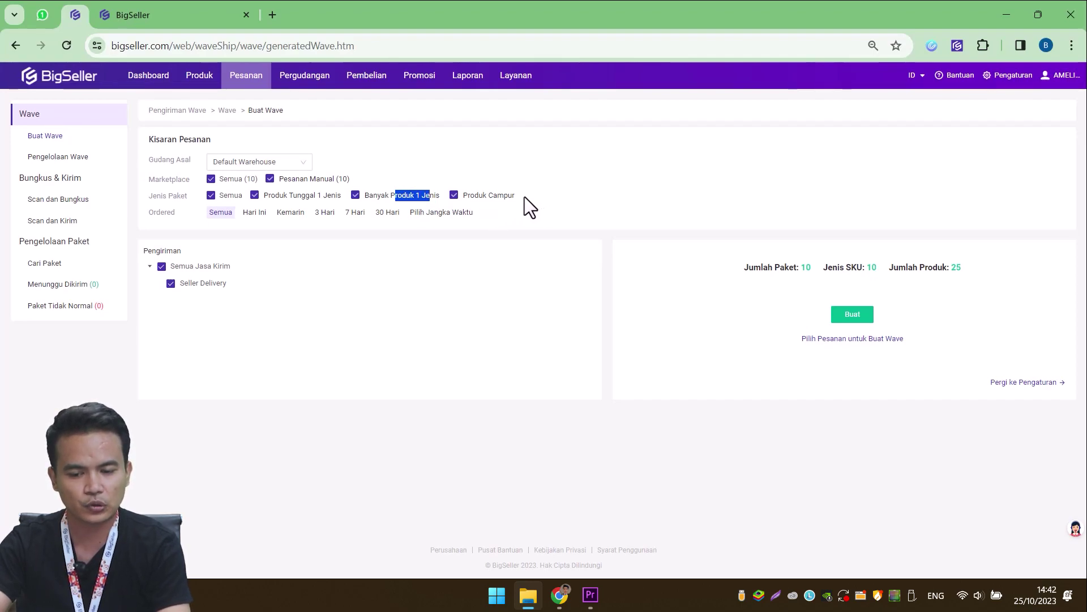
click(604, 312)
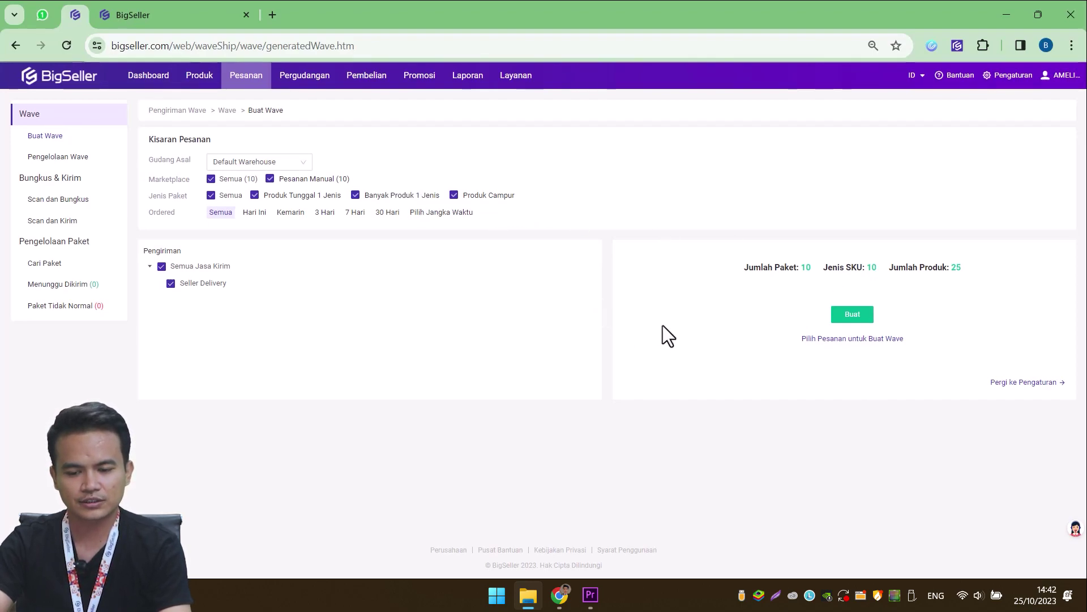
Step: Create all waves proposed in the preview from the listed packages, and select every wave in Pengelolaan Wave
click(856, 324)
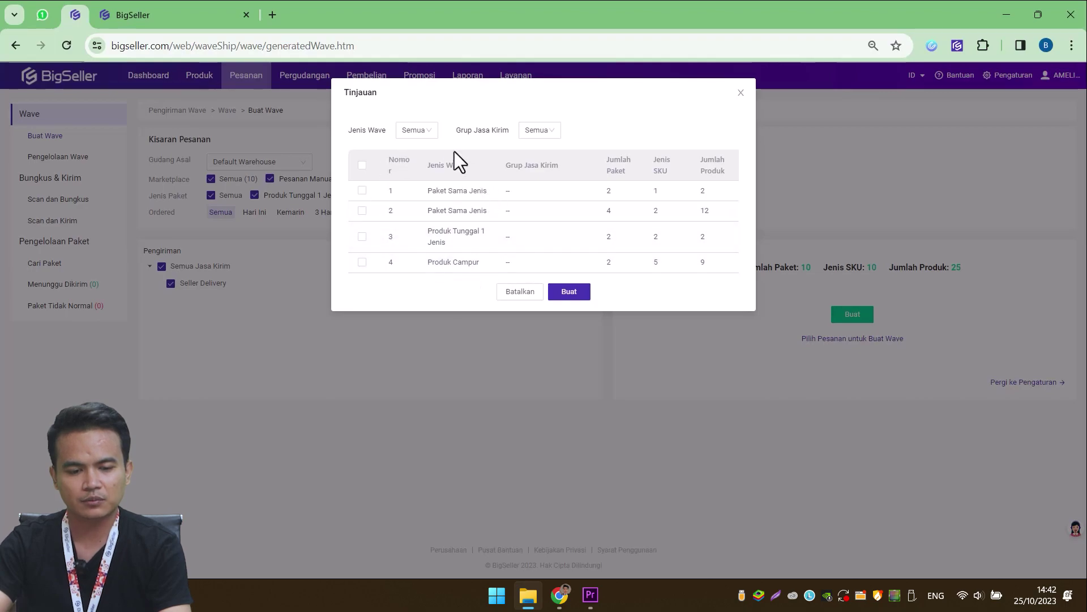
click(420, 131)
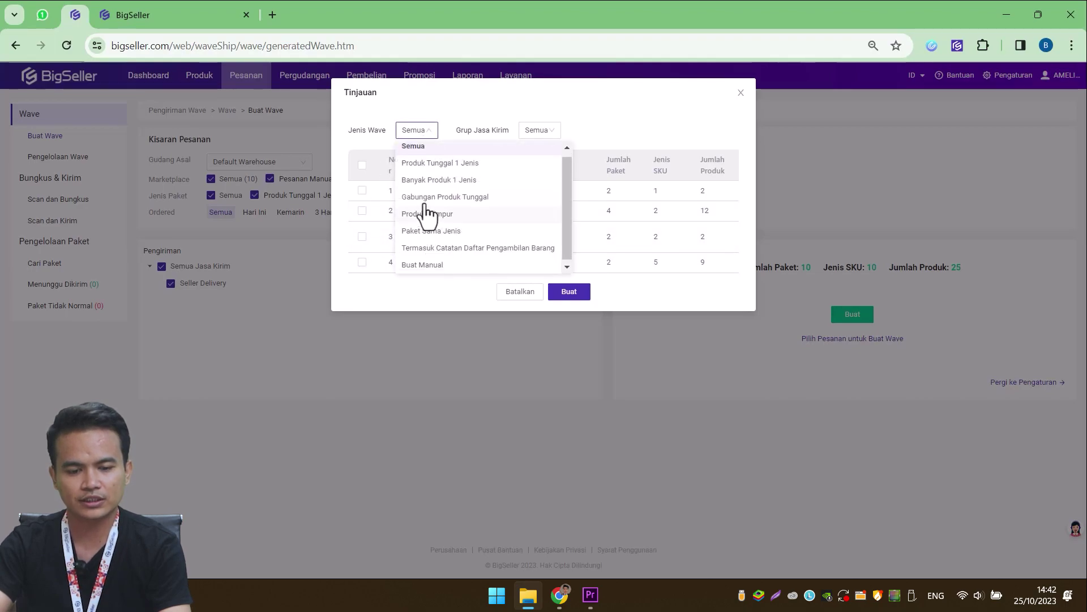
click(539, 132)
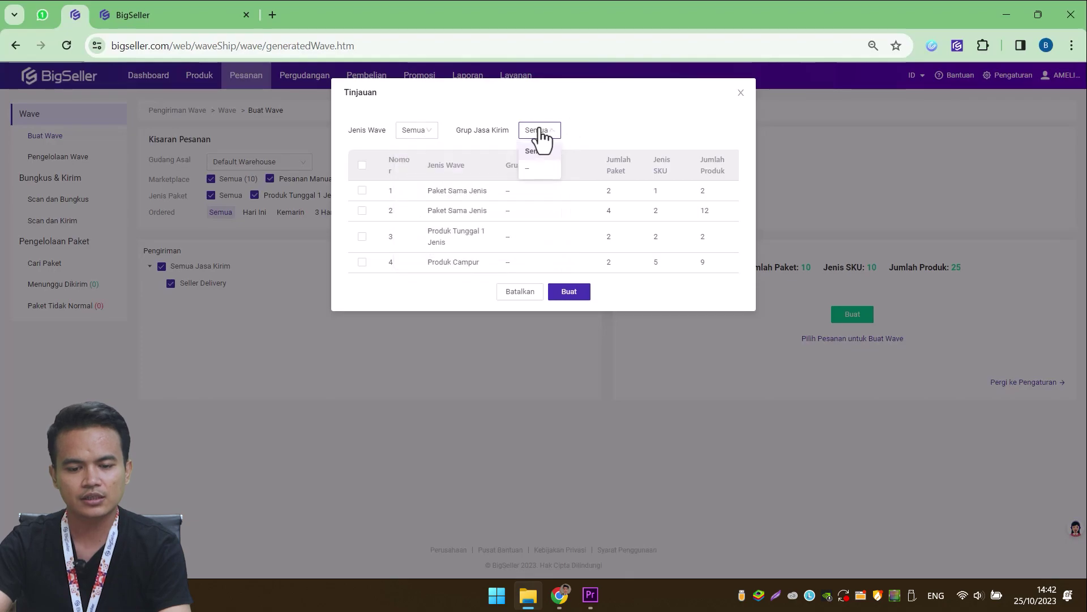
click(615, 139)
click(362, 165)
click(569, 296)
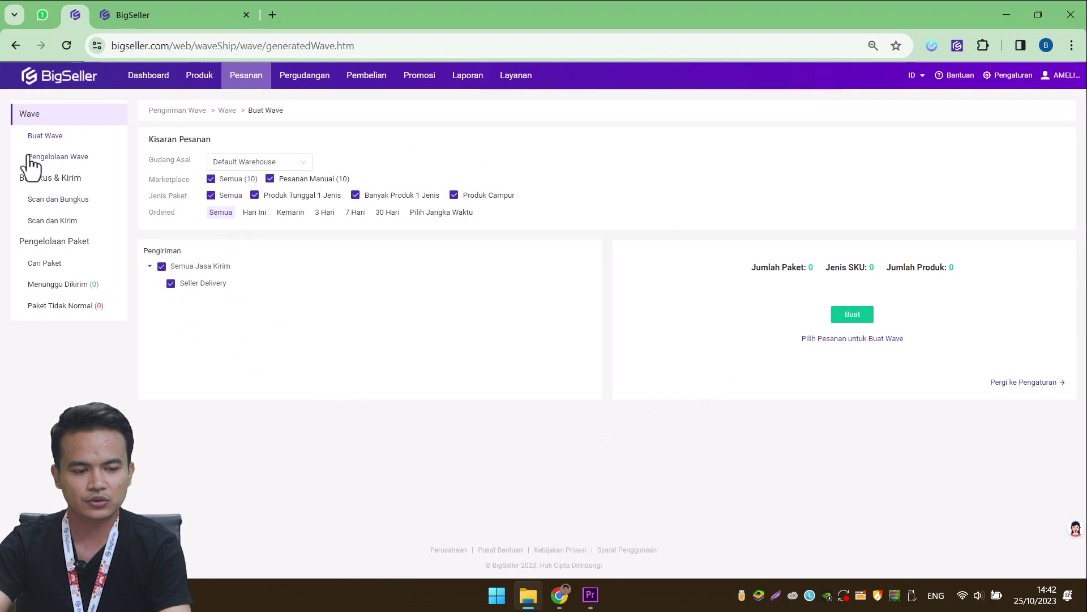
click(55, 159)
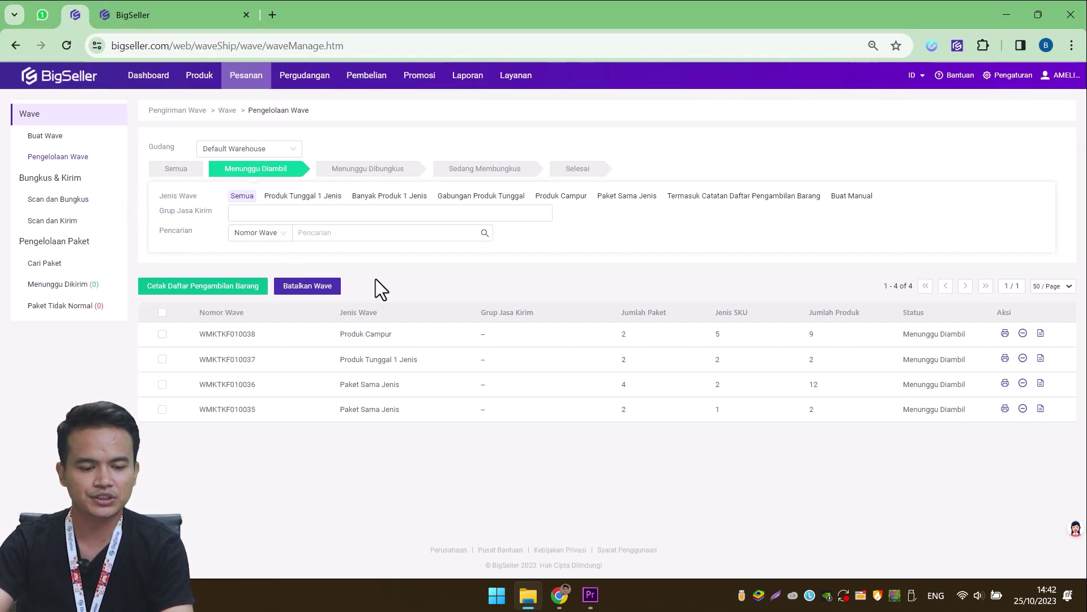
click(162, 313)
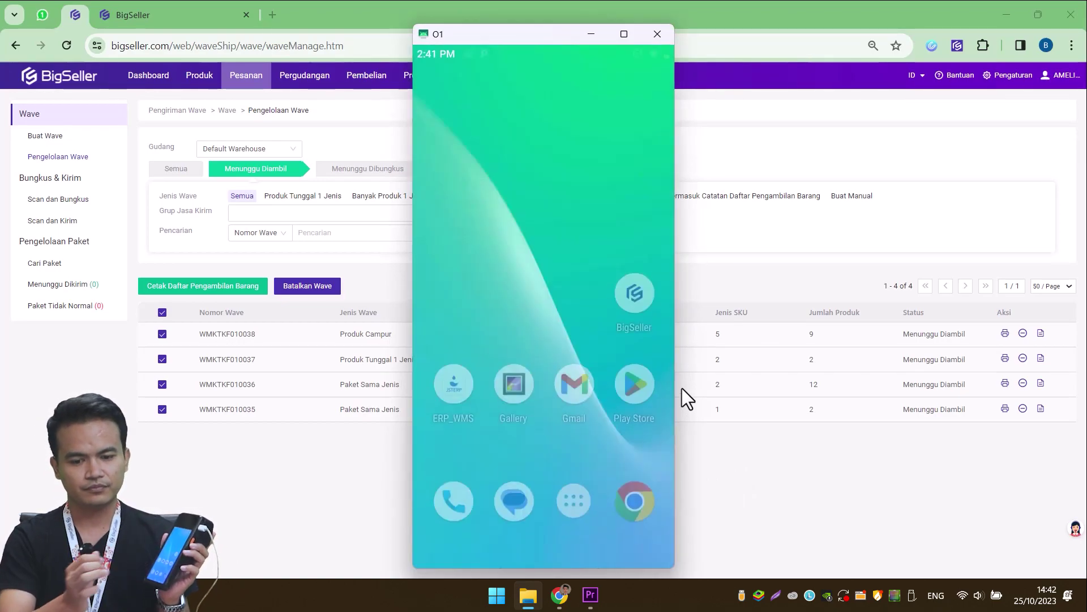
Step: Switch to BigSeller PDA on the mirrored phone and open the picking basket prompt for the Produk Campur wave
click(638, 498)
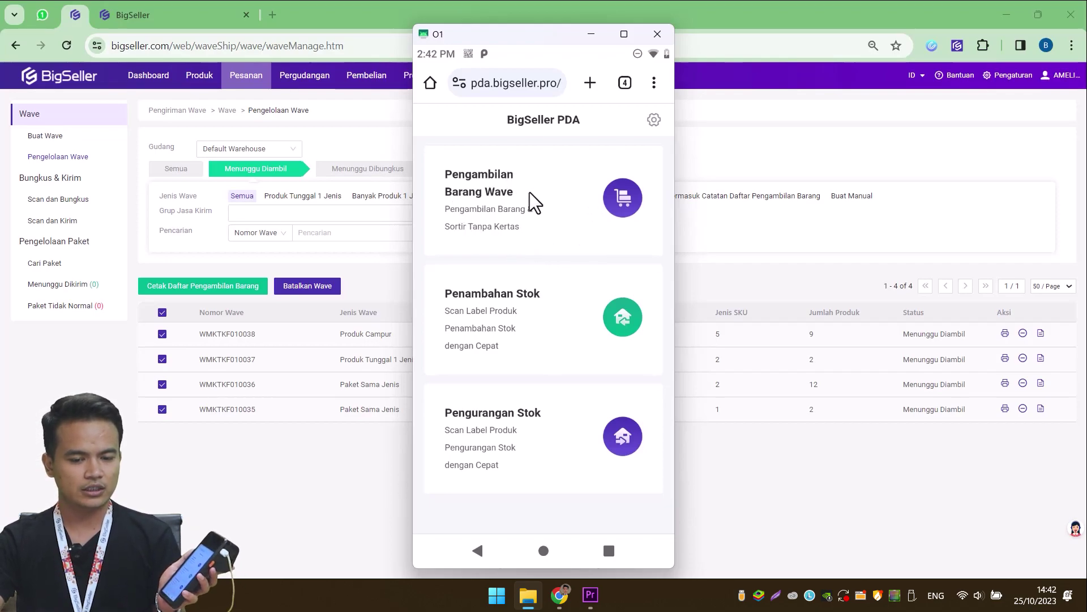
click(530, 207)
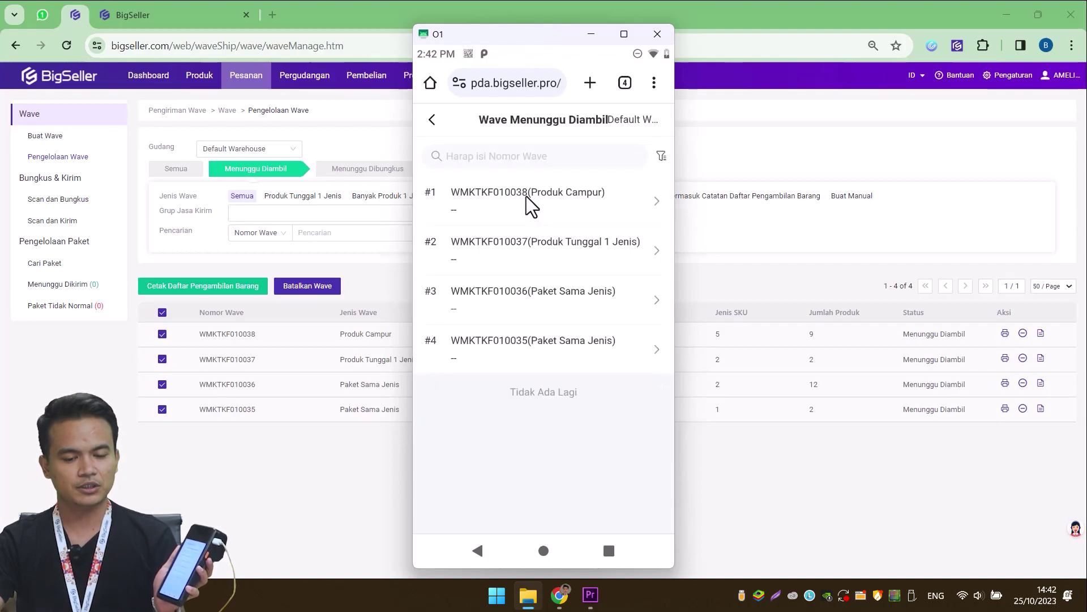
drag(537, 41, 786, 34)
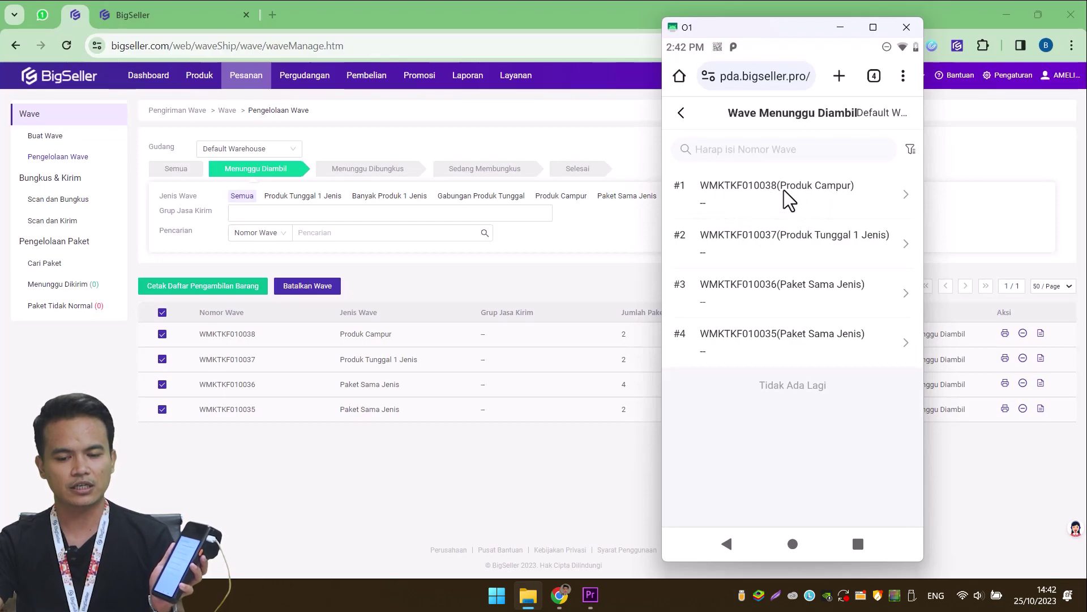
click(805, 192)
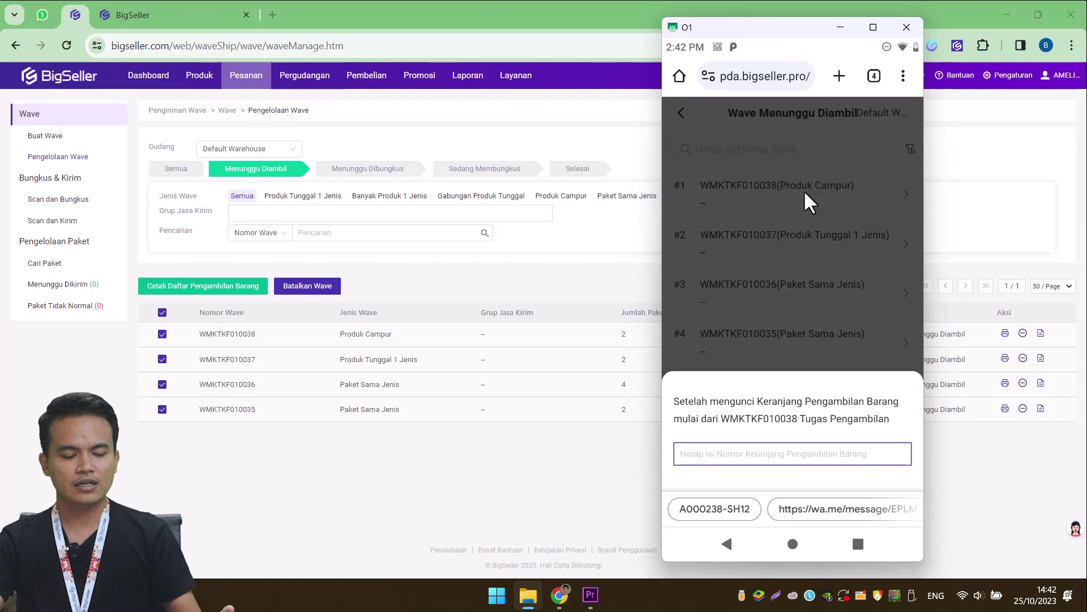
click(791, 457)
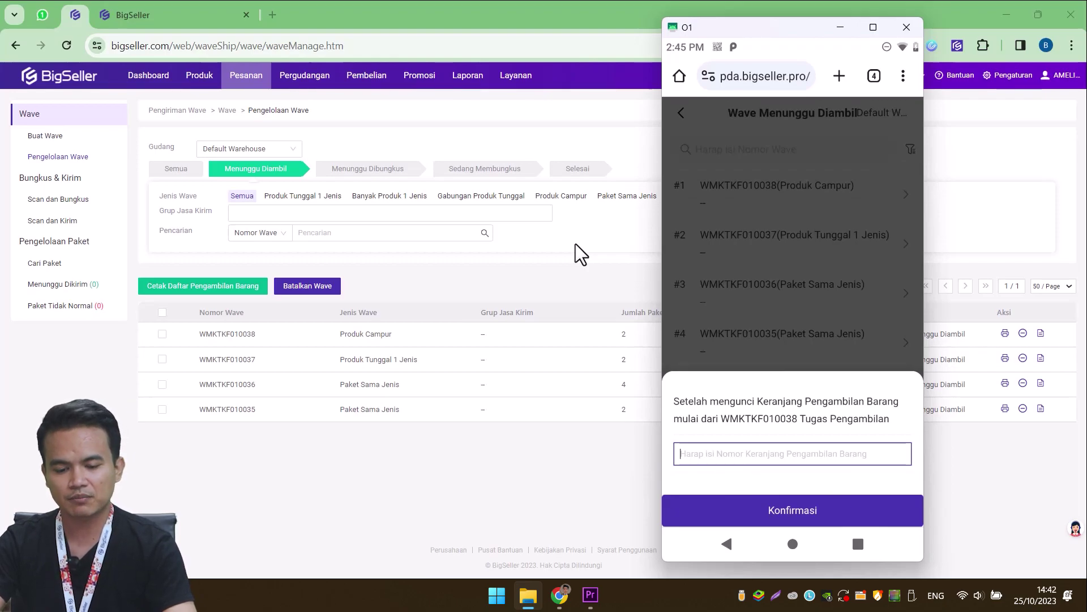
Step: Switch back to the BigSeller web page and open the picking basket settings under Pengaturan PDA
click(579, 241)
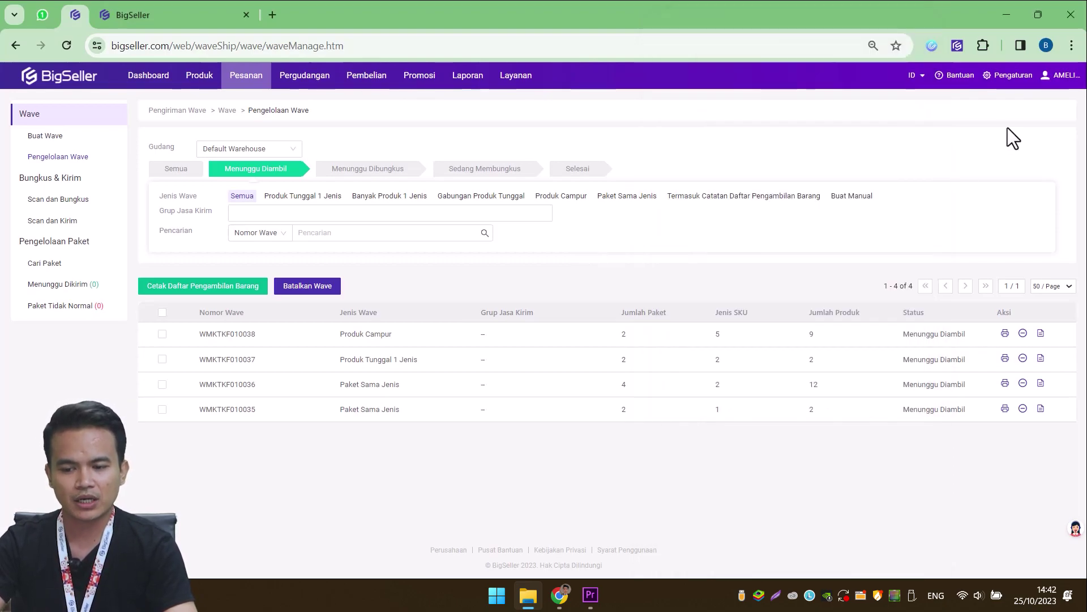
click(996, 85)
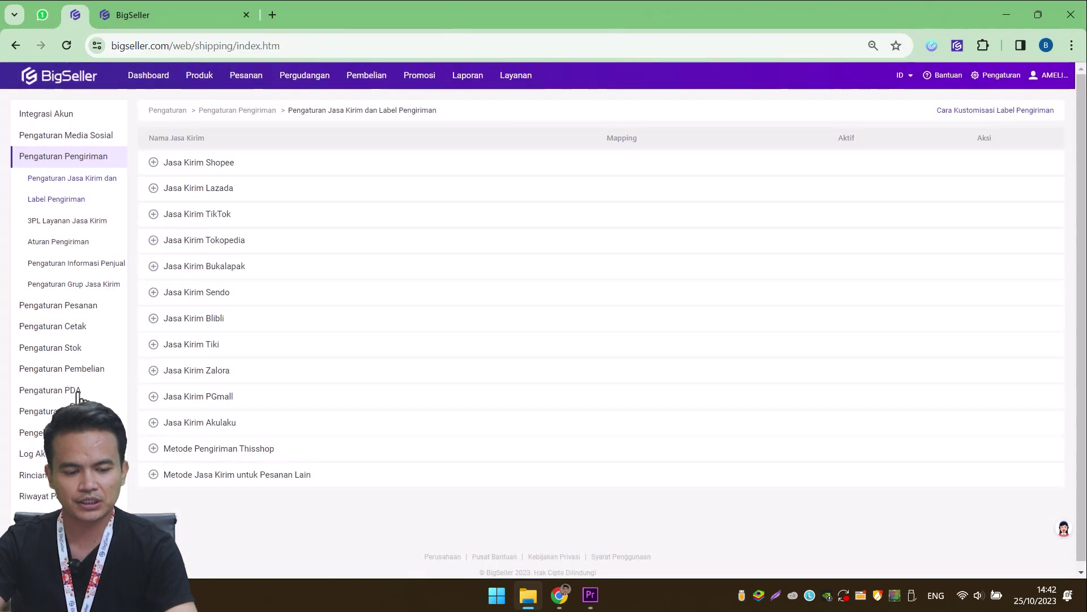
click(78, 391)
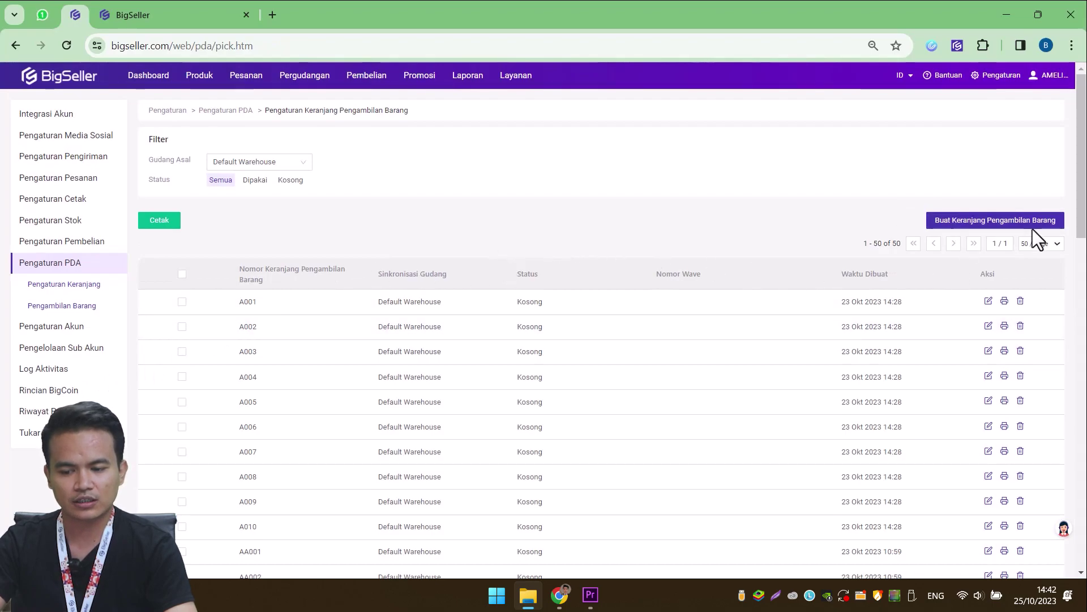
Step: Create 10 picking baskets for Default Warehouse with prefix GC and starting number 1
click(997, 223)
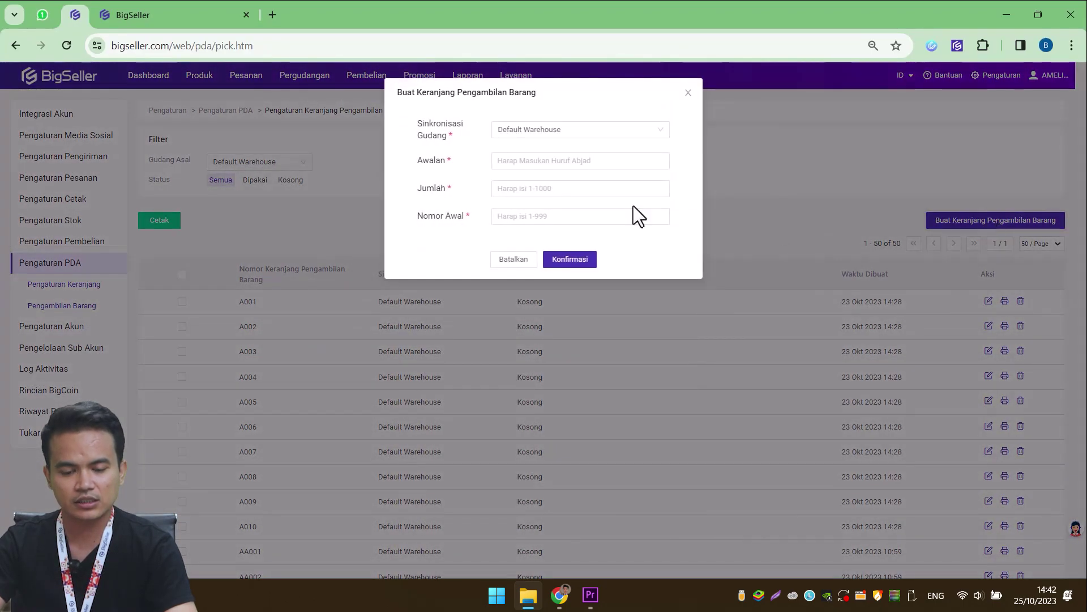
click(514, 163)
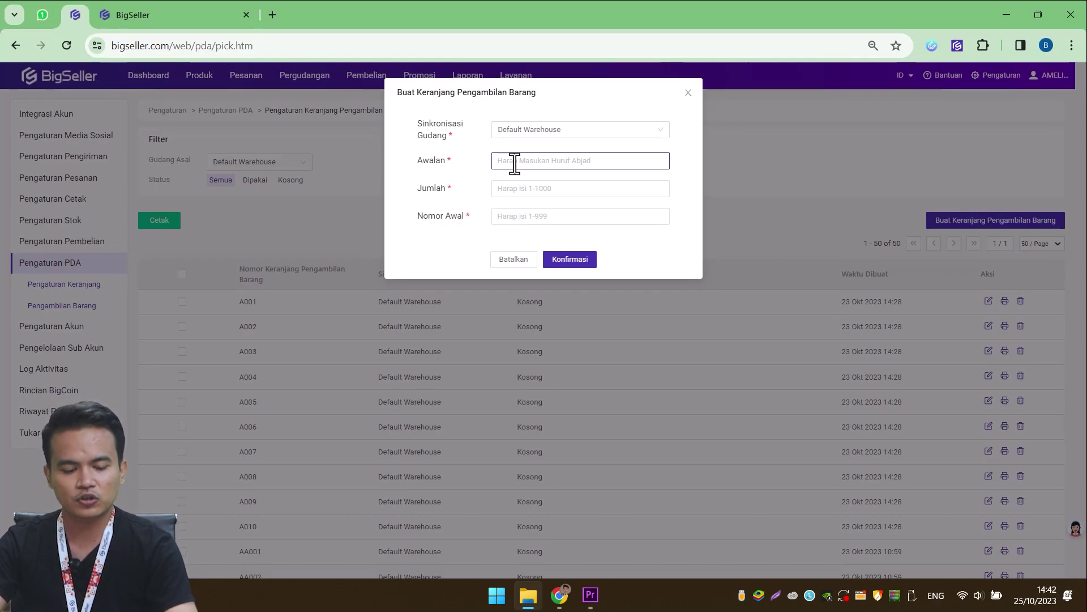
text(GC)
click(527, 190)
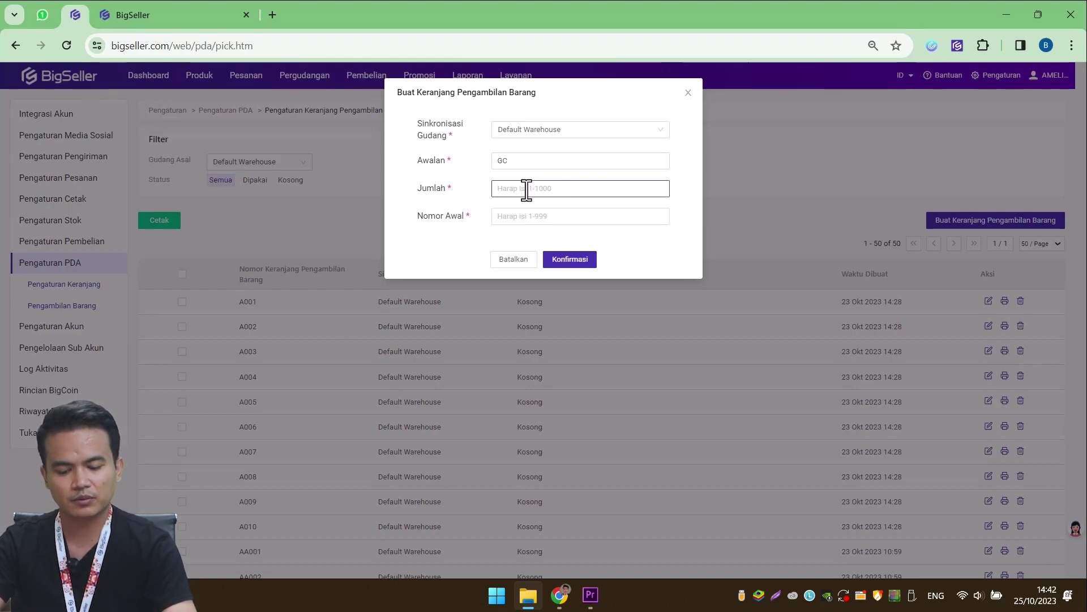
text(10)
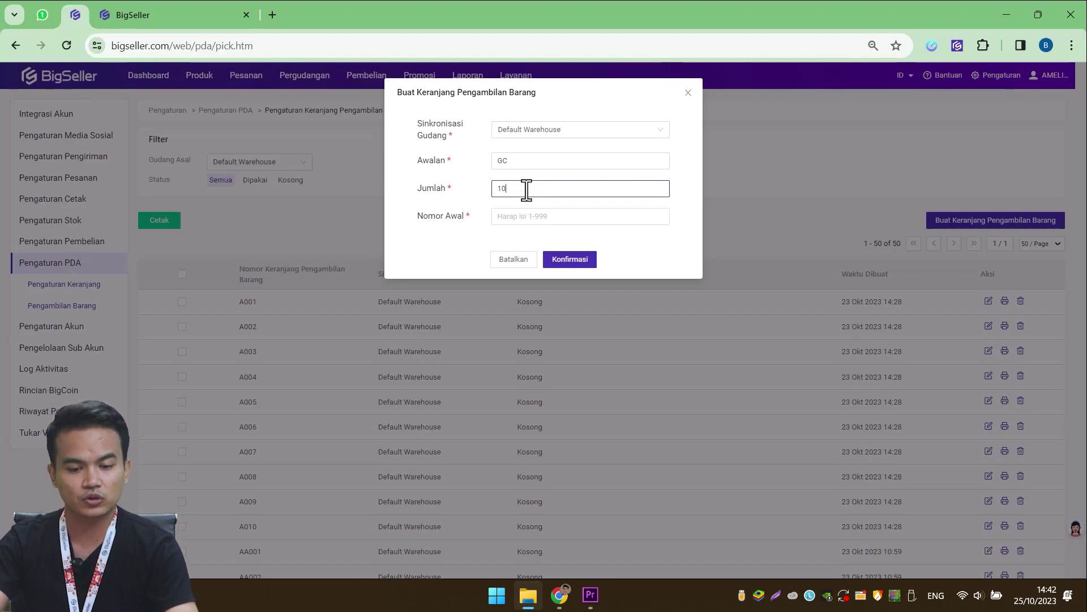
click(545, 217)
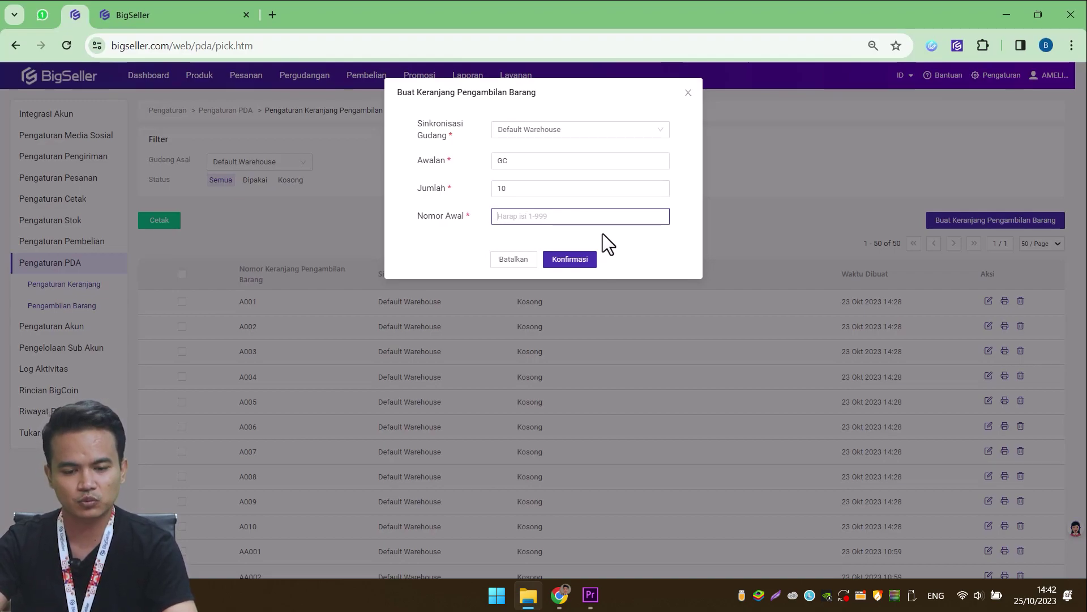
text(1)
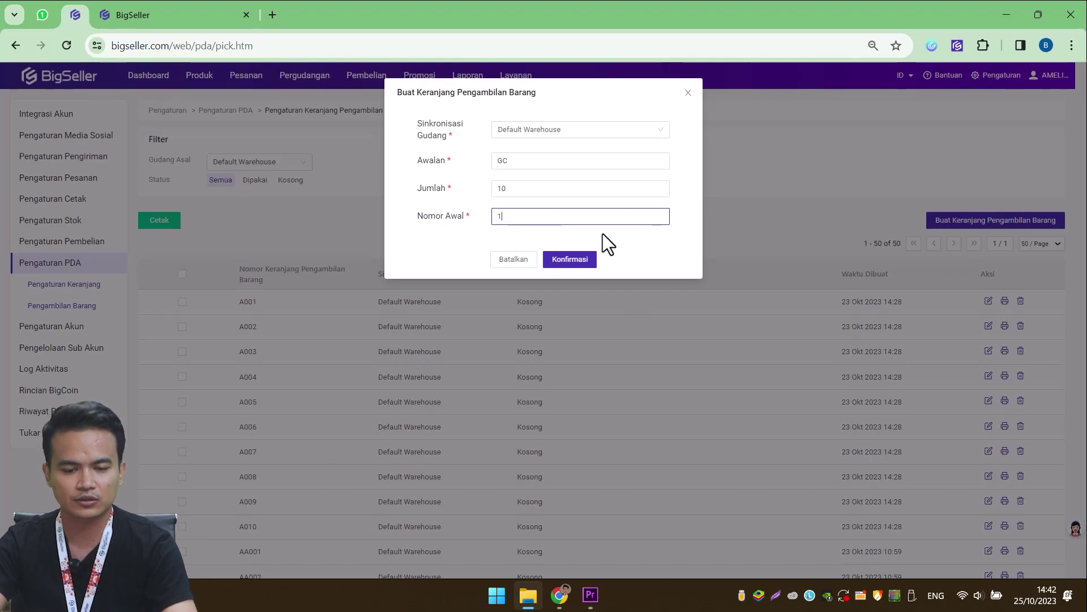
click(580, 266)
click(568, 152)
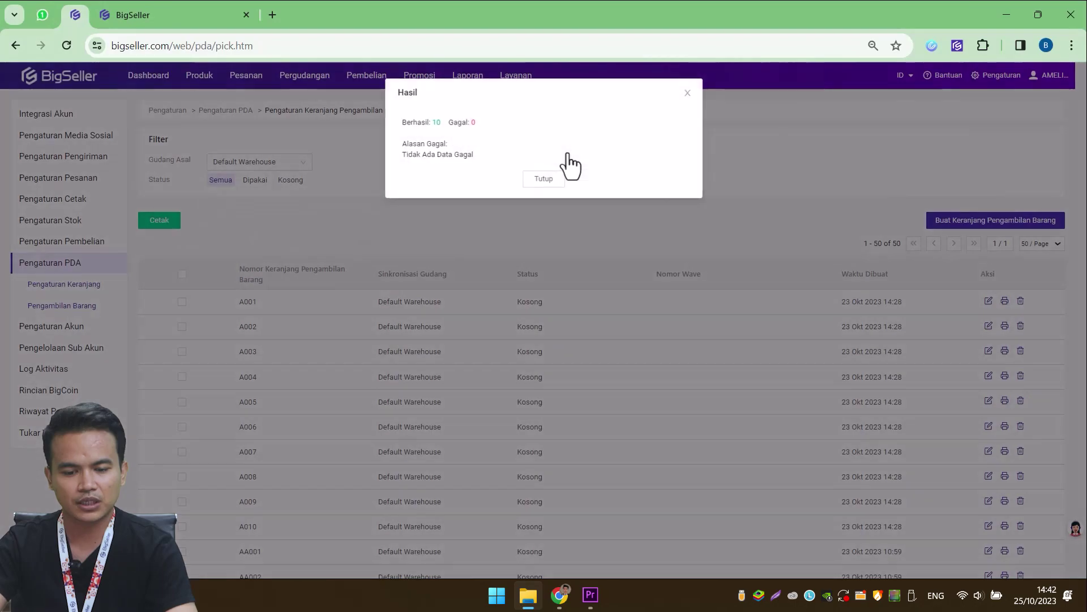
click(543, 178)
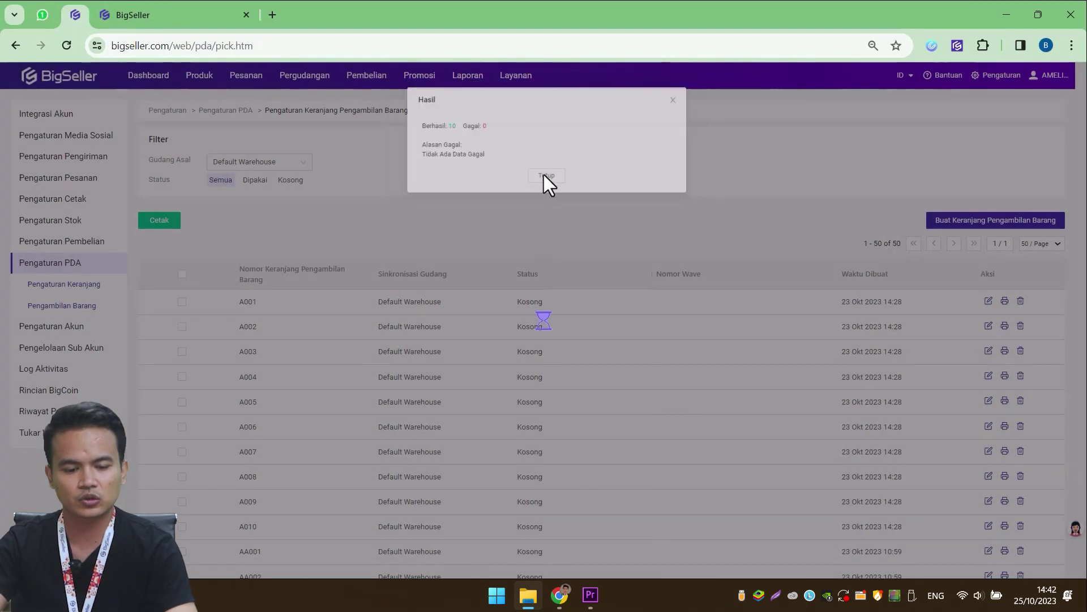
Step: Check the new GC baskets on the last page of the picking basket list
scroll(503, 273, down, 10)
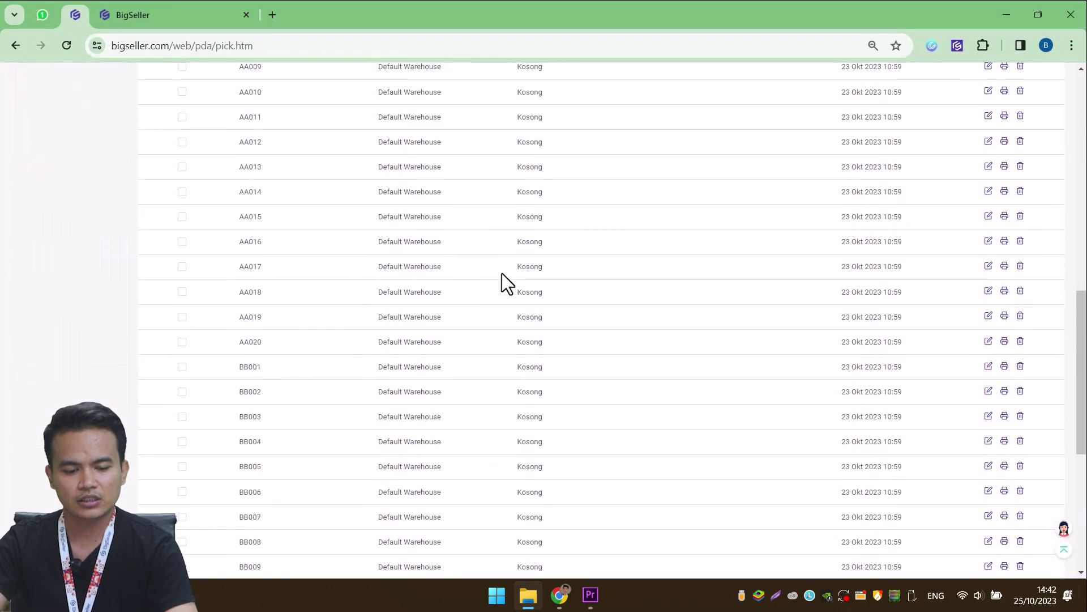
scroll(502, 273, down, 5)
click(920, 515)
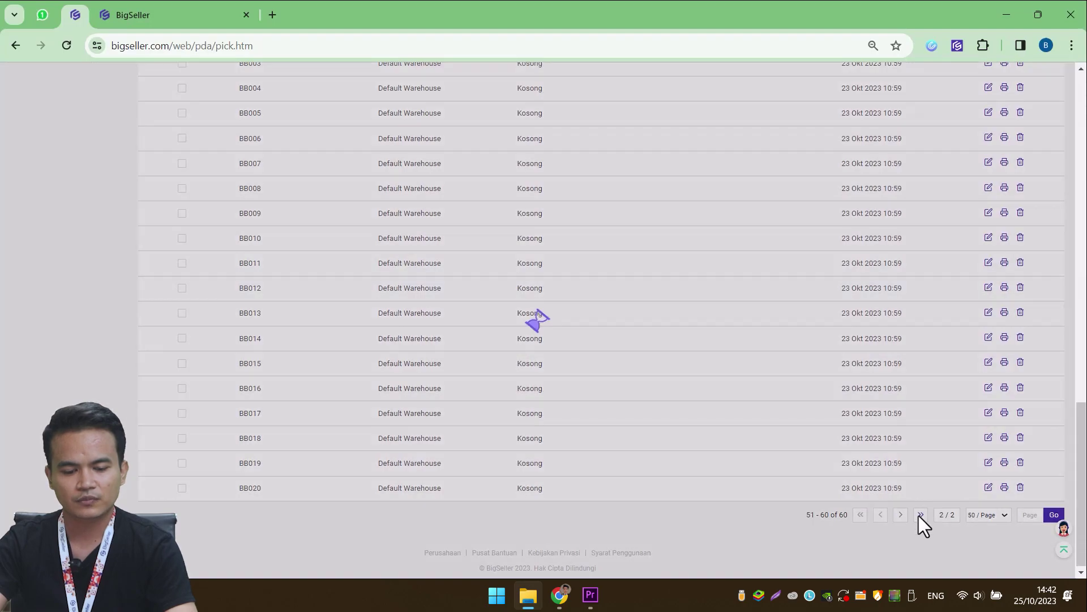
double_click(243, 261)
drag(237, 490, 265, 494)
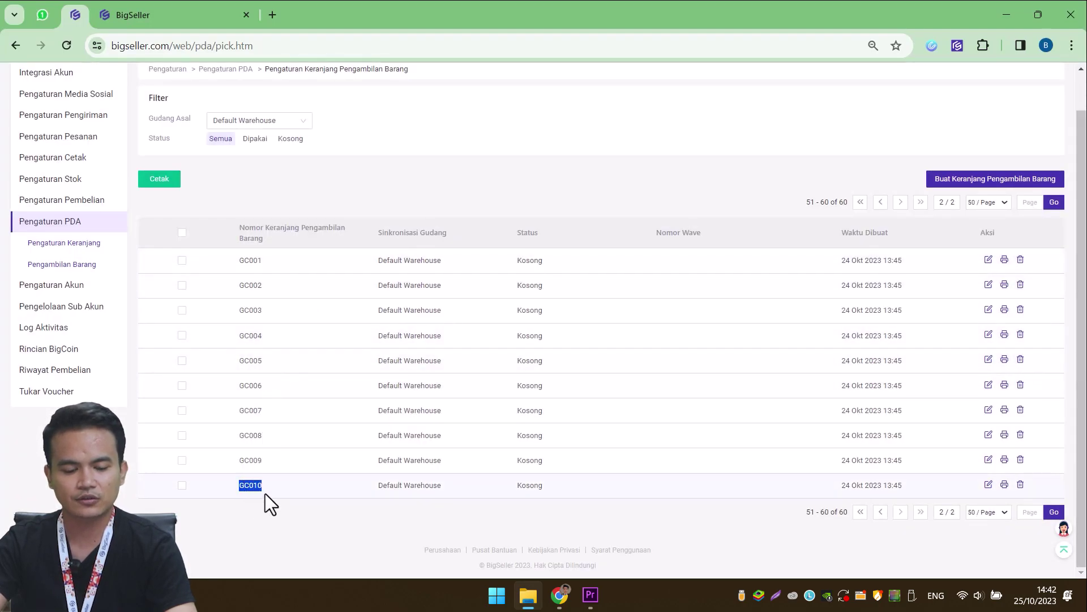
click(344, 524)
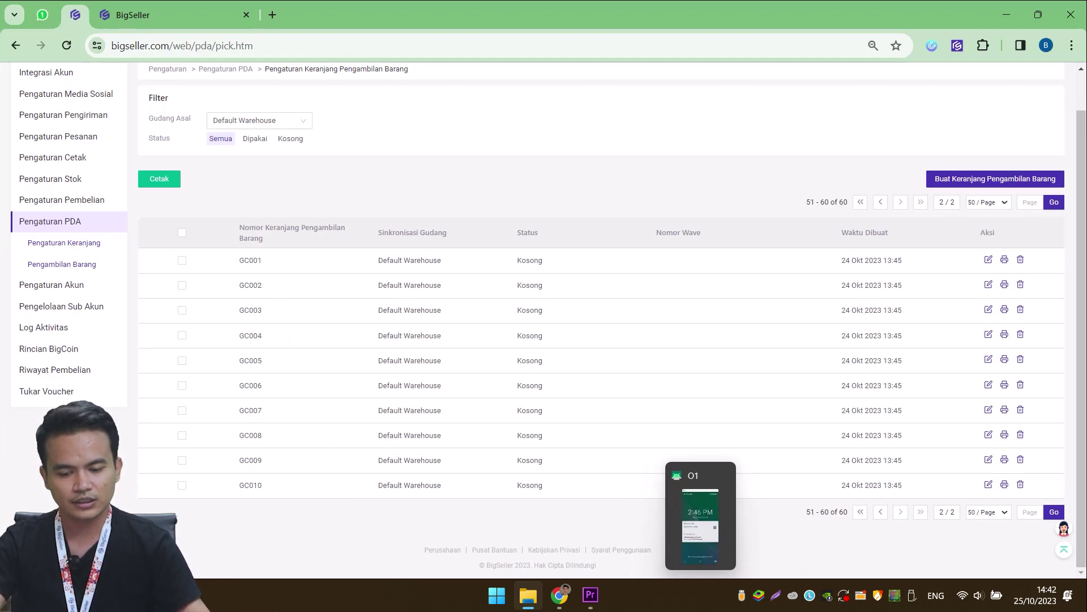
Step: Switch to BigSeller PDA on the mirrored phone and enter GC001 as the picking basket number for the Produk Campur wave
click(693, 531)
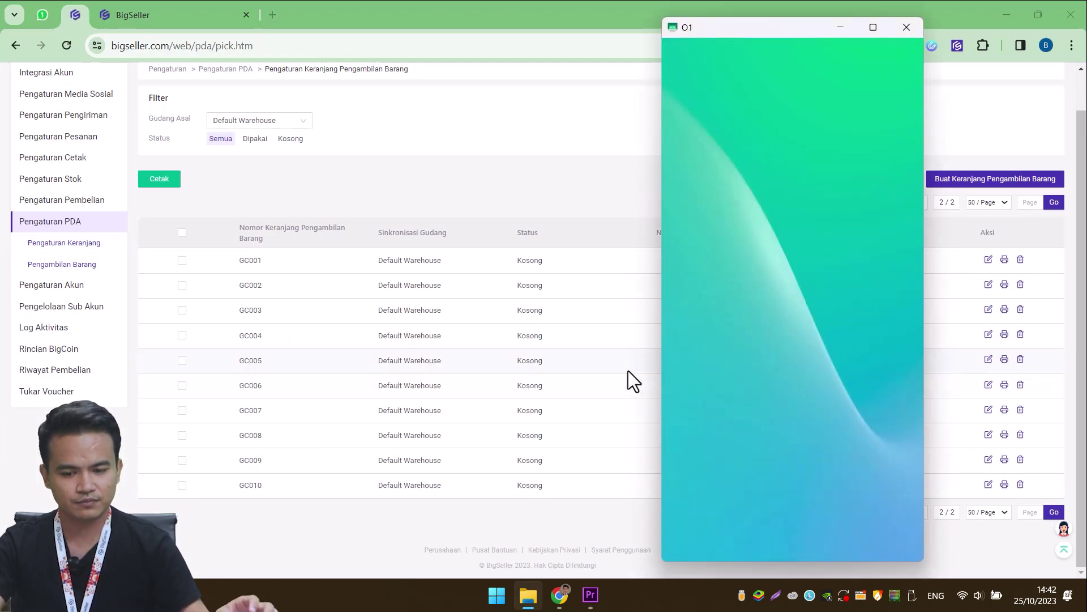
click(734, 466)
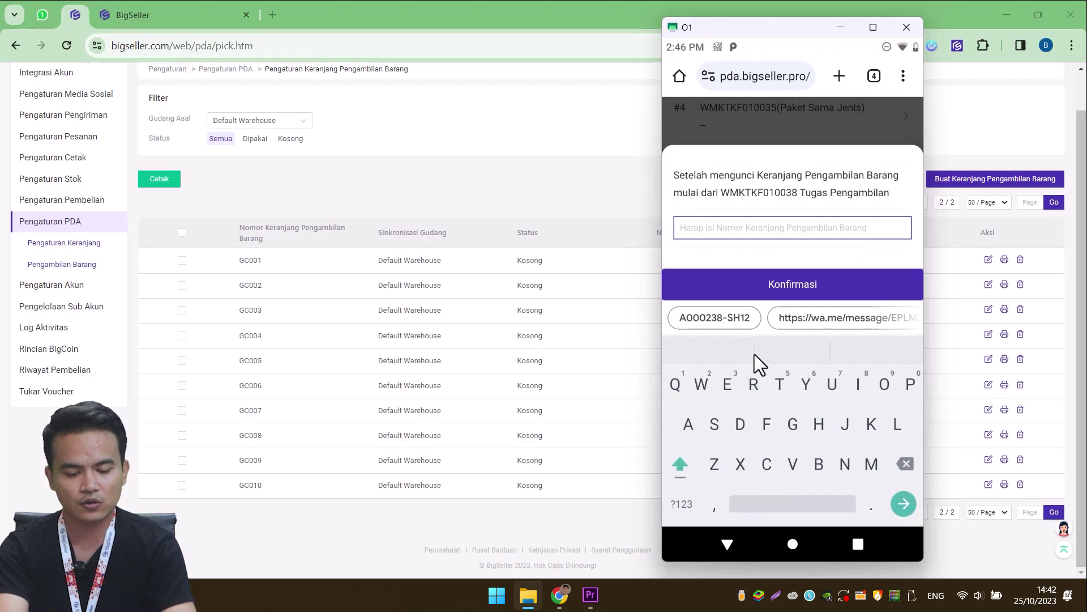
text(GC001)
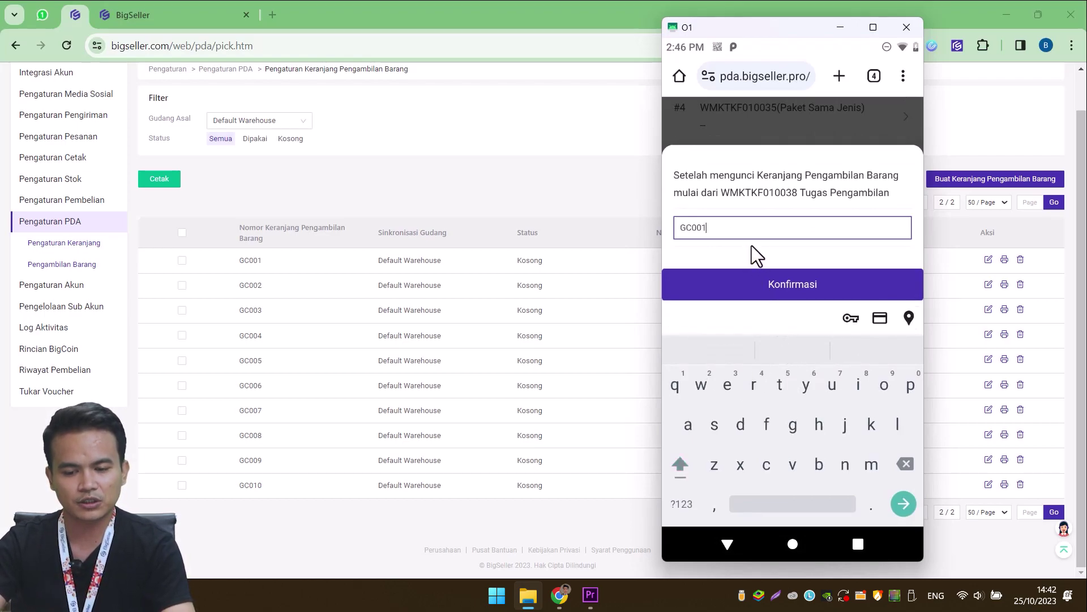
click(226, 260)
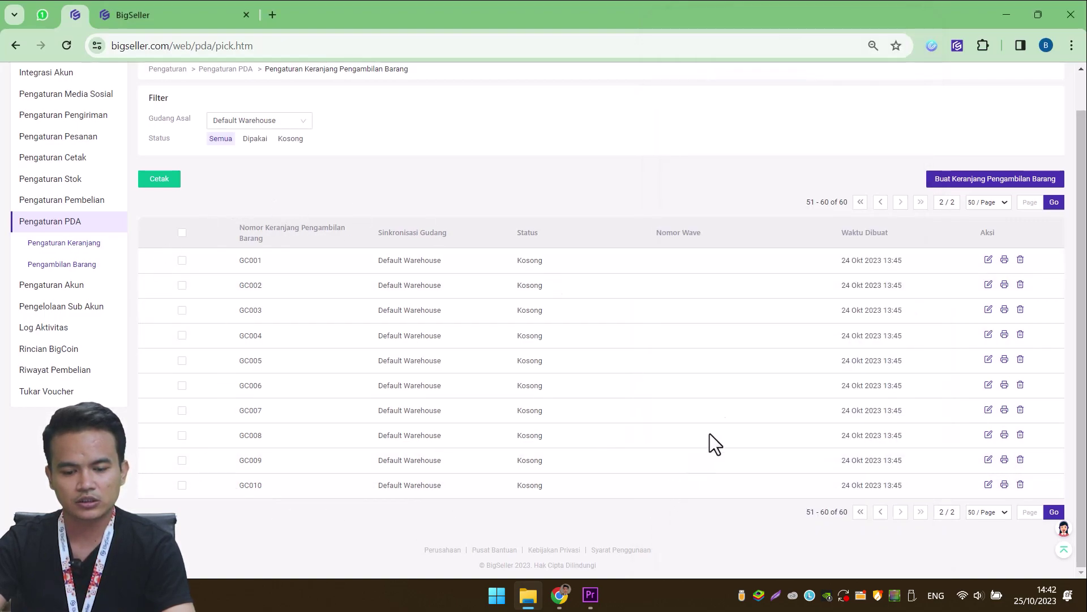
click(182, 233)
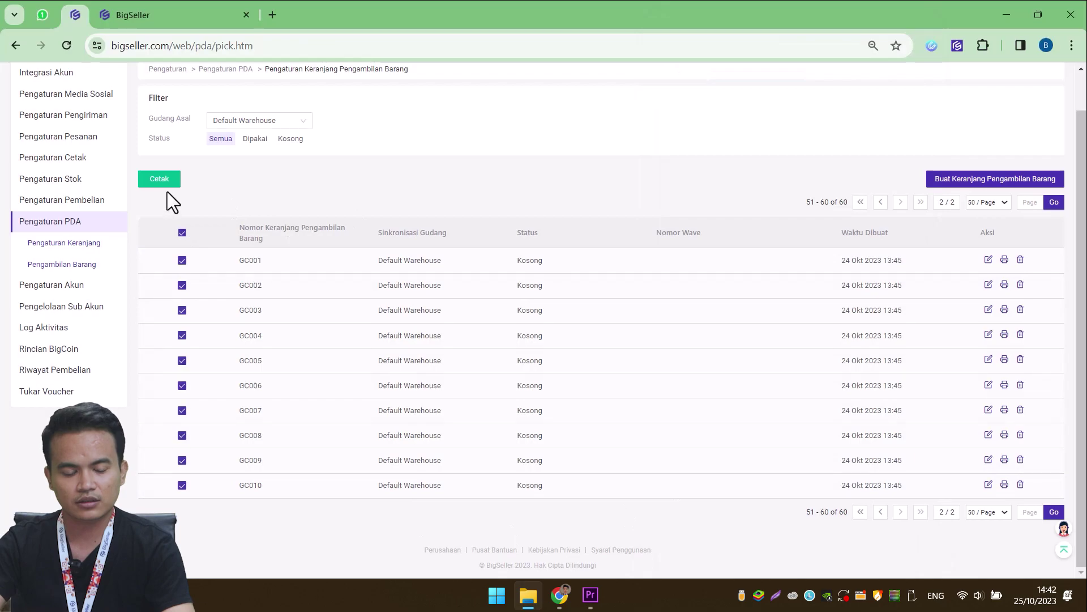
click(182, 233)
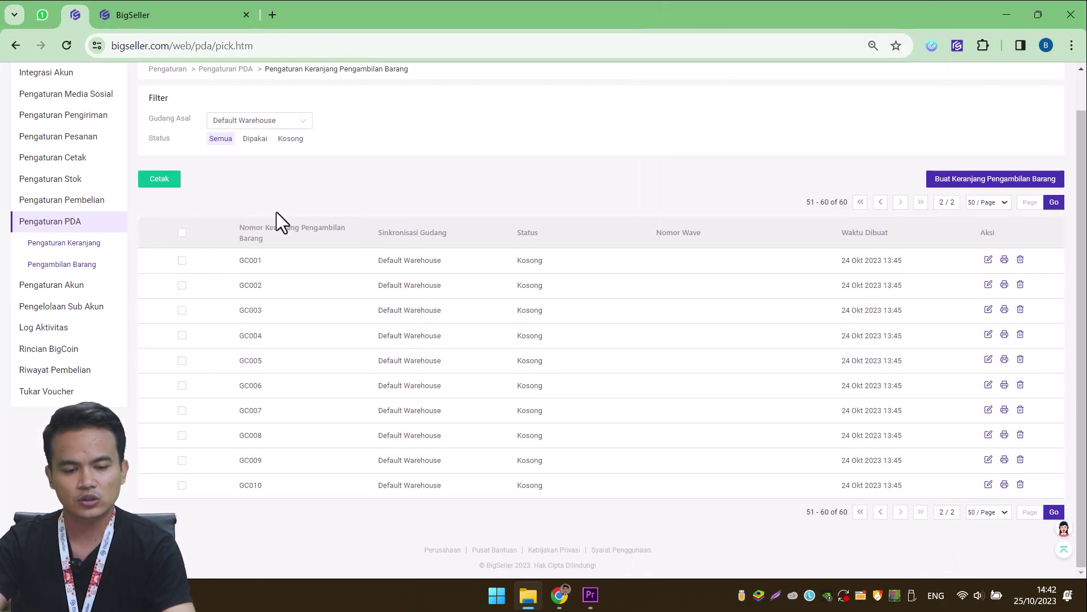
Step: Switch back to the mirrored phone and confirm basket GC001 to start the Produk Campur picking task
key(alt+Tab)
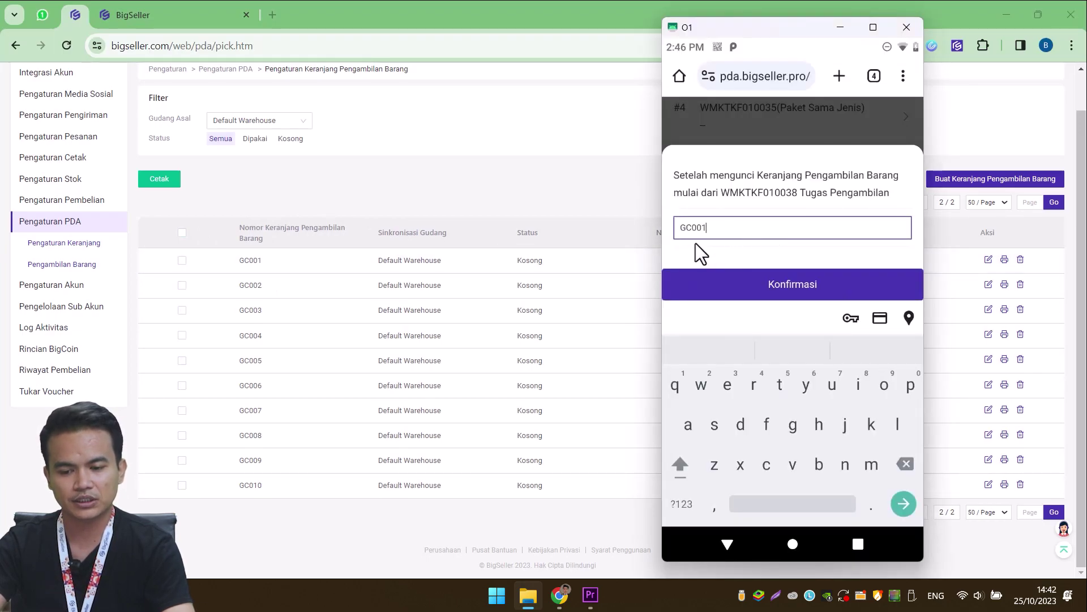
click(791, 283)
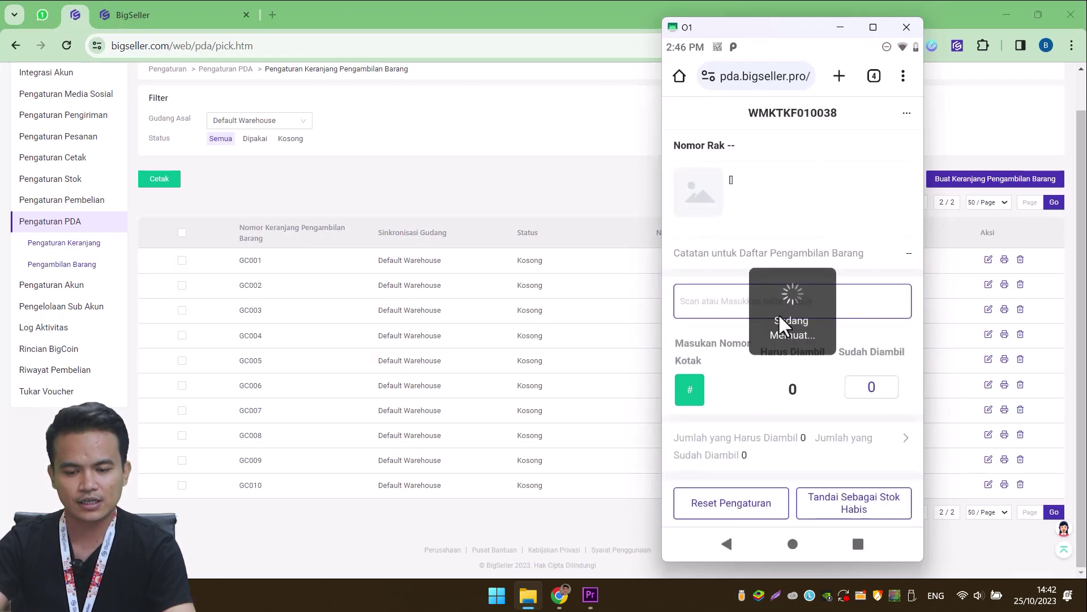
Step: Reload the picking basket list on the BigSeller web page and check the status and wave number of basket GC001 on its last page
click(564, 188)
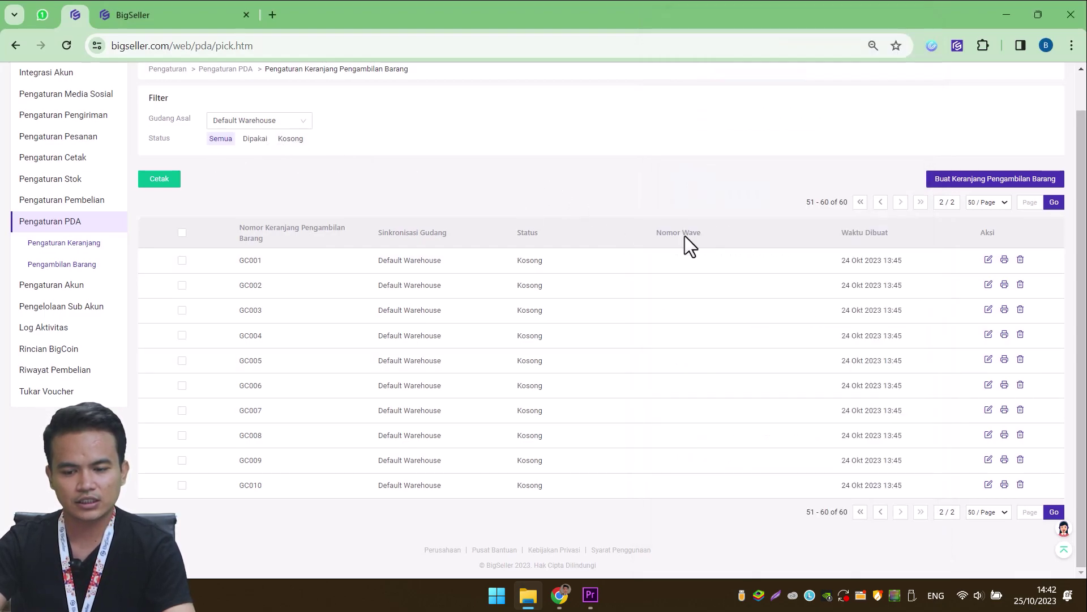
scroll(332, 158, up, 1)
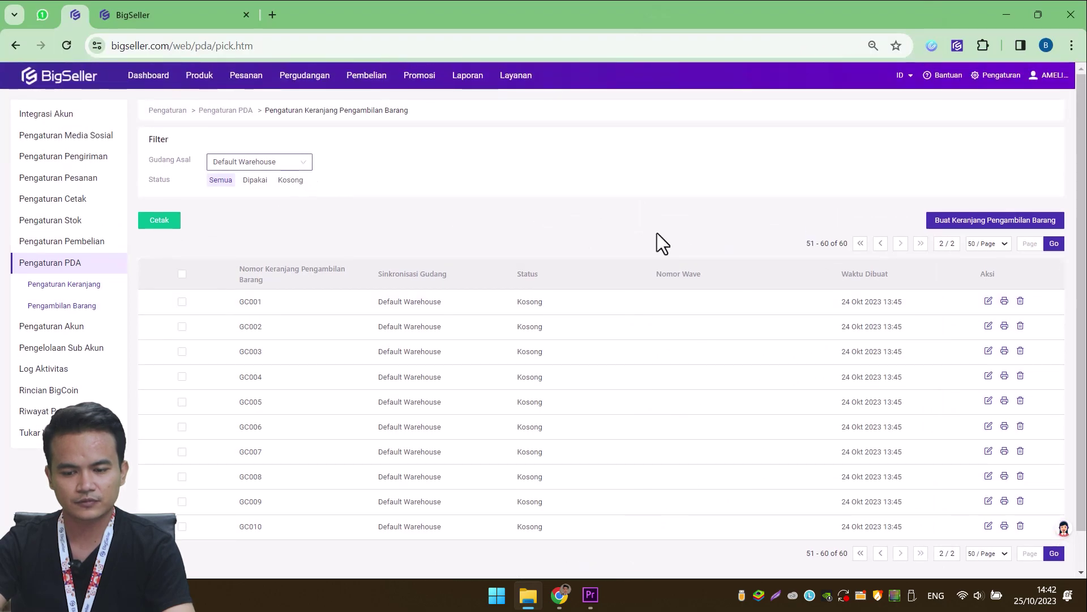
click(67, 48)
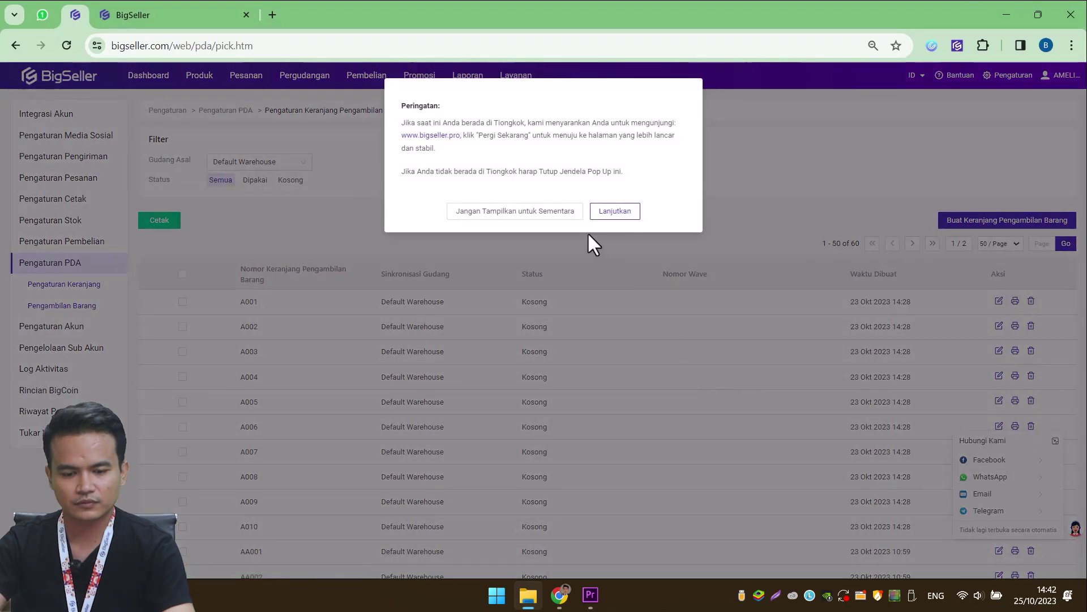
click(544, 211)
scroll(621, 341, down, 18)
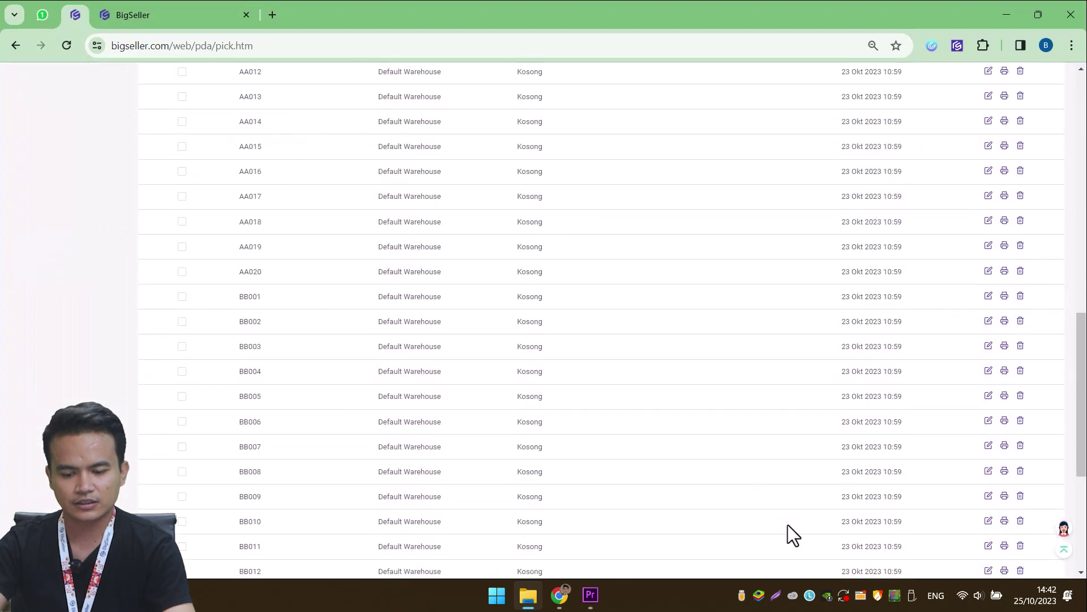
click(920, 512)
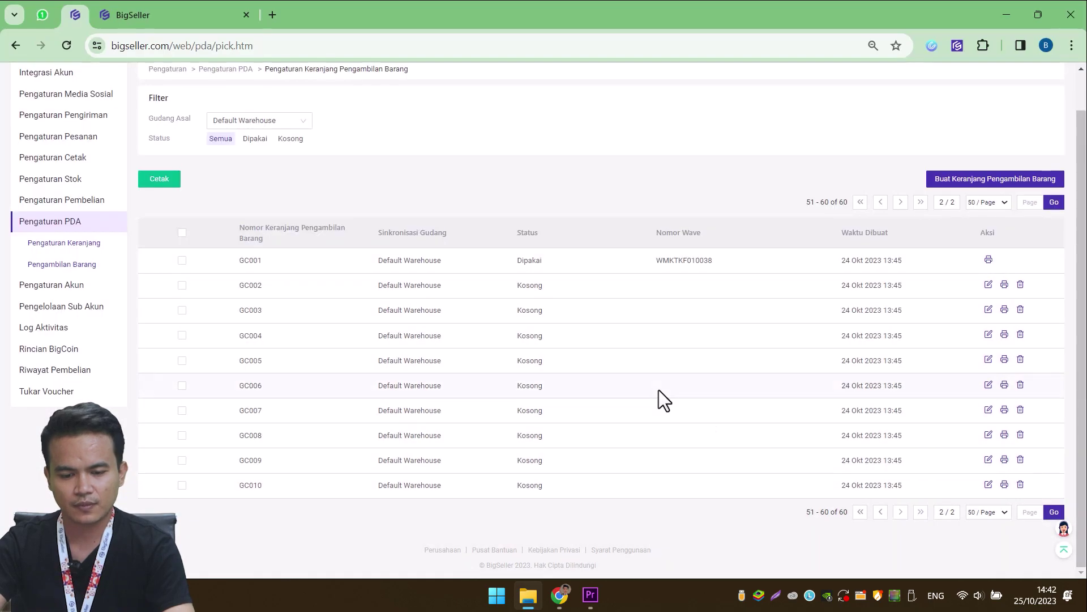
double_click(526, 262)
click(721, 262)
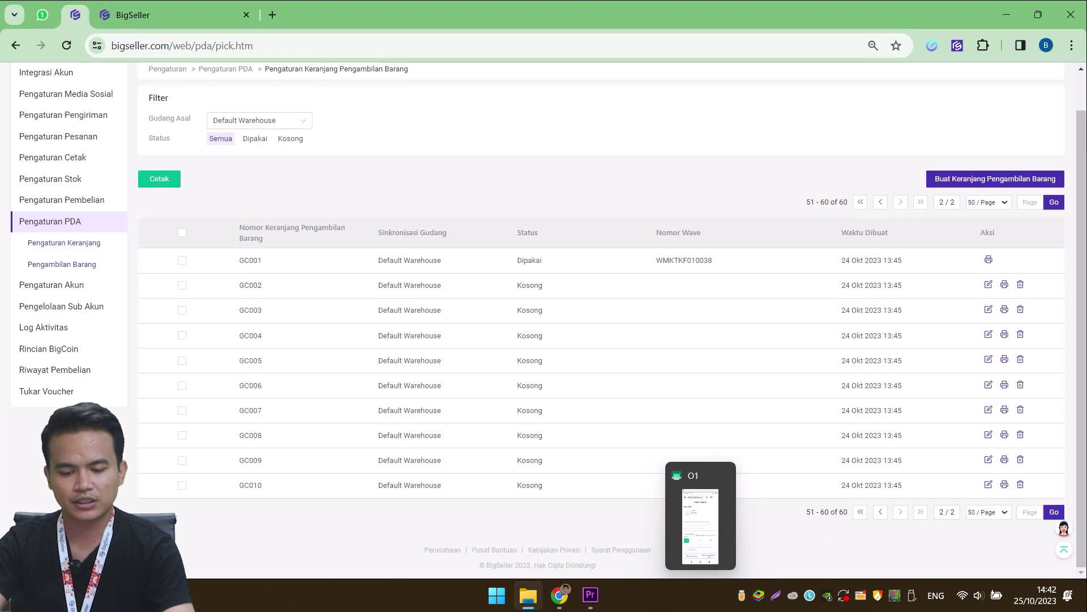
Step: Switch to the mirrored phone and view the first product and its required quantity in the picking task
click(700, 525)
click(719, 300)
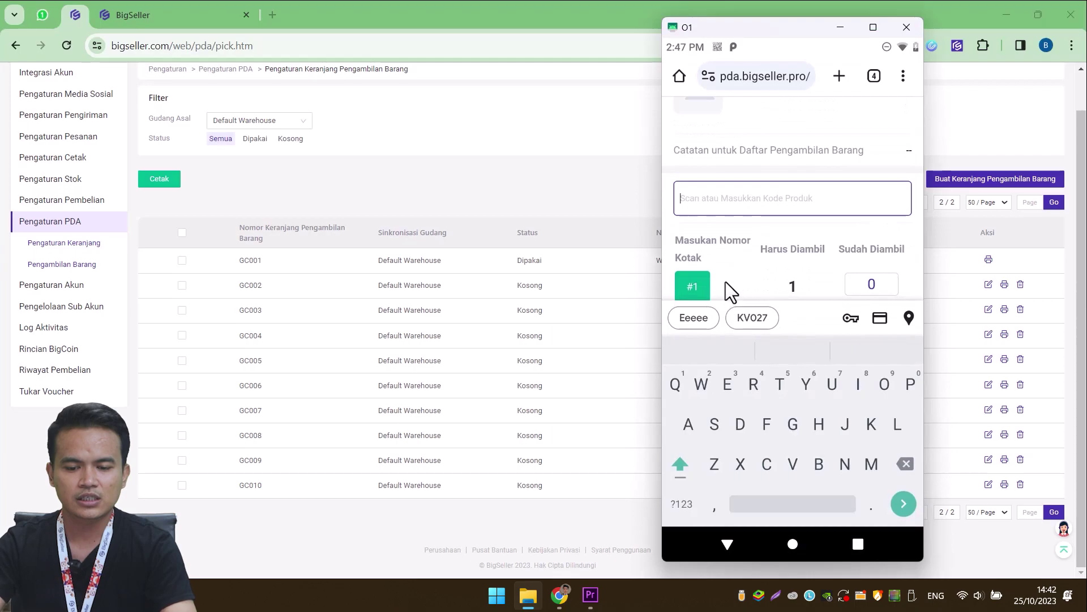
scroll(754, 186, up, 2)
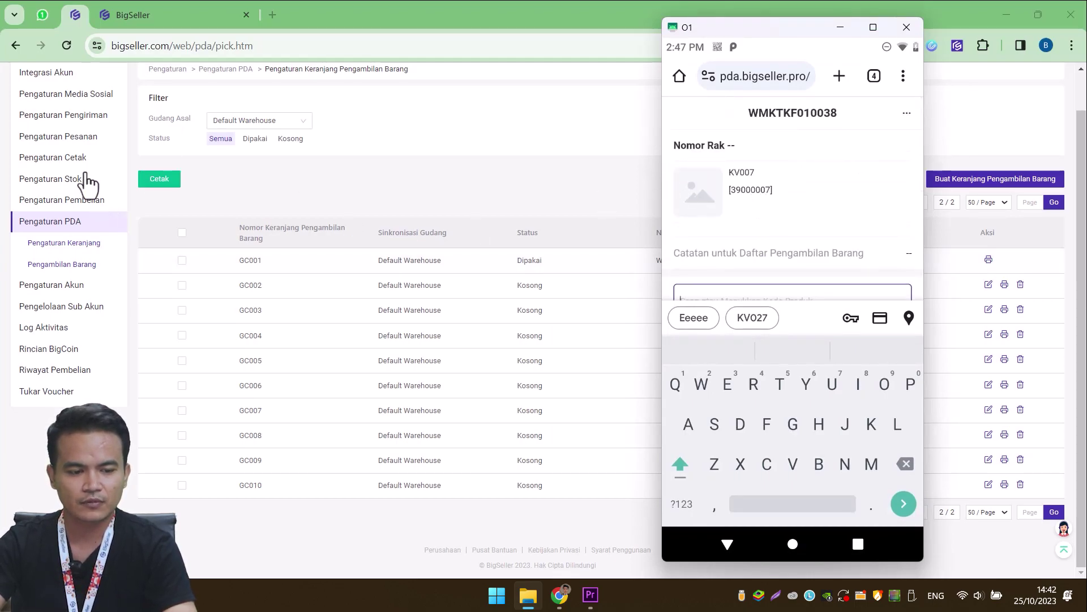
Step: Switch to the BigSeller web page and open Pengelolaan Wave for the waves waiting to be picked
scroll(108, 147, up, 1)
mouse_move(249, 90)
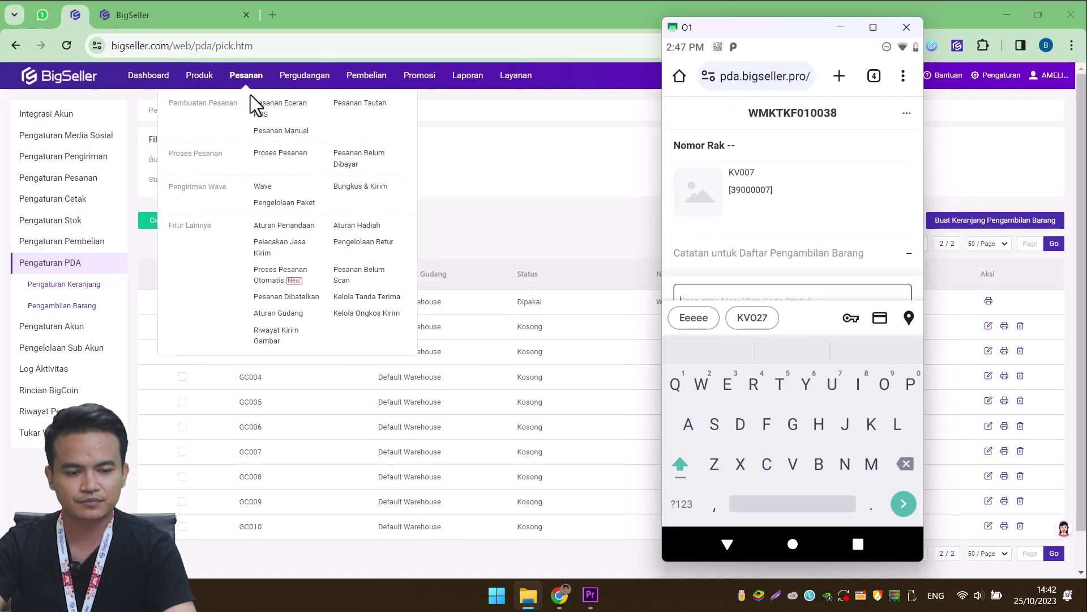
click(269, 187)
click(57, 156)
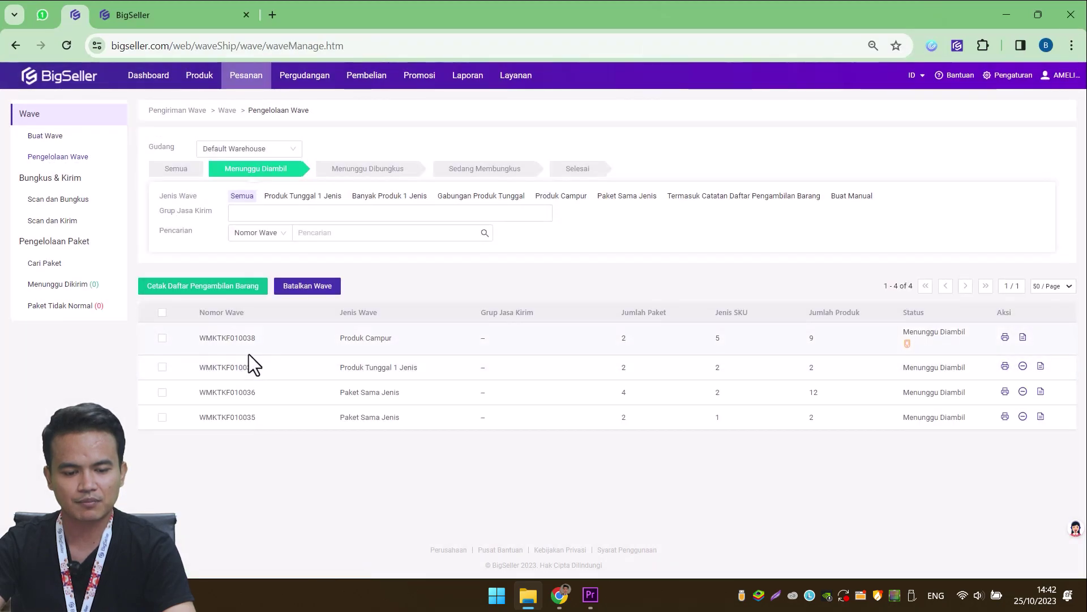
Step: Select the Produk Campur wave and generate its printable picking list
key(alt+Tab)
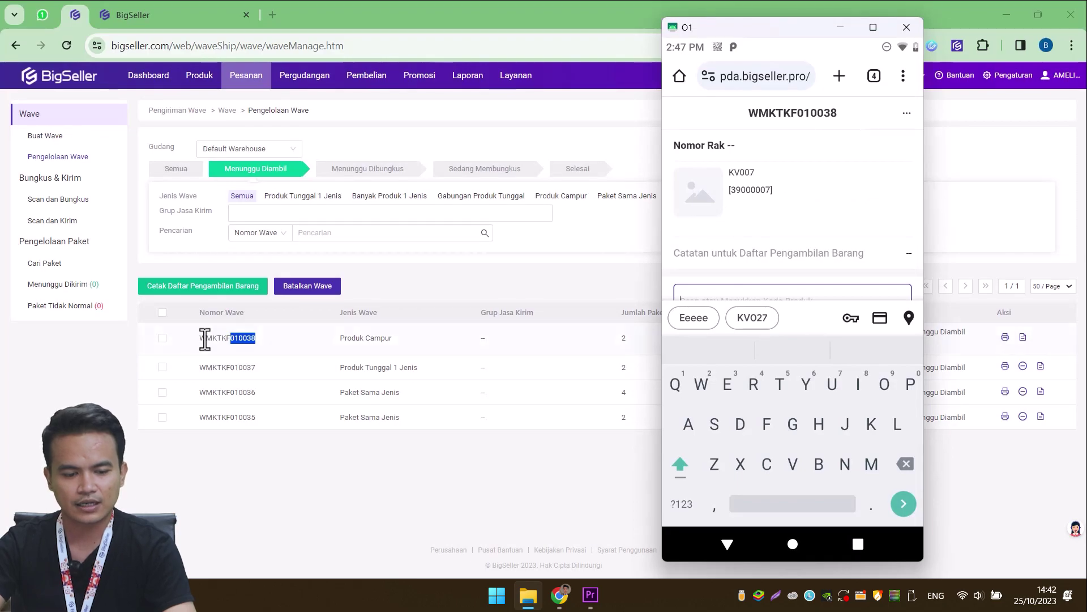
click(162, 337)
click(303, 349)
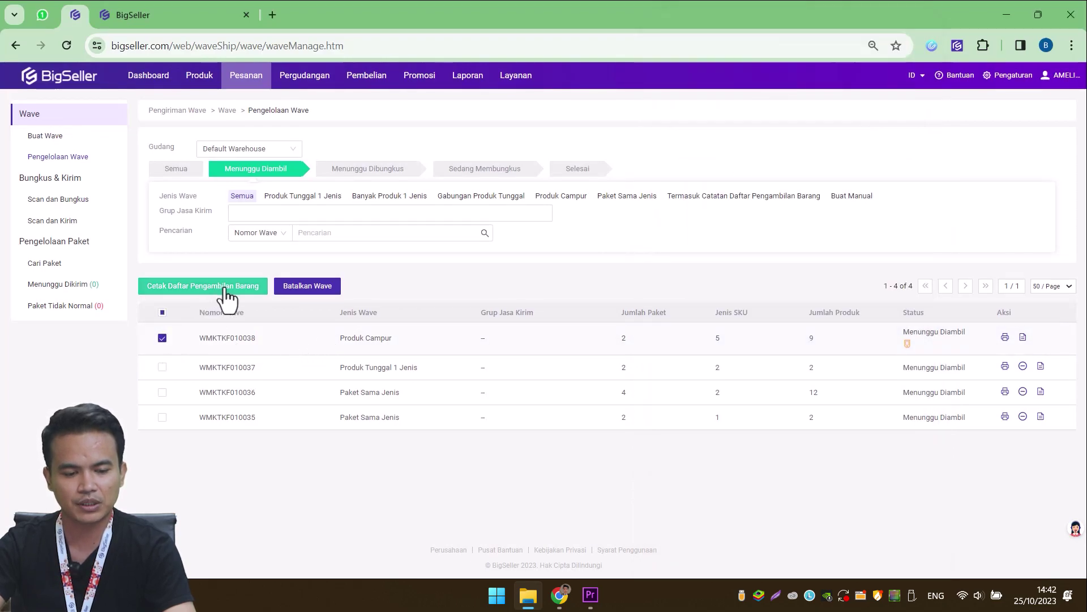
click(226, 290)
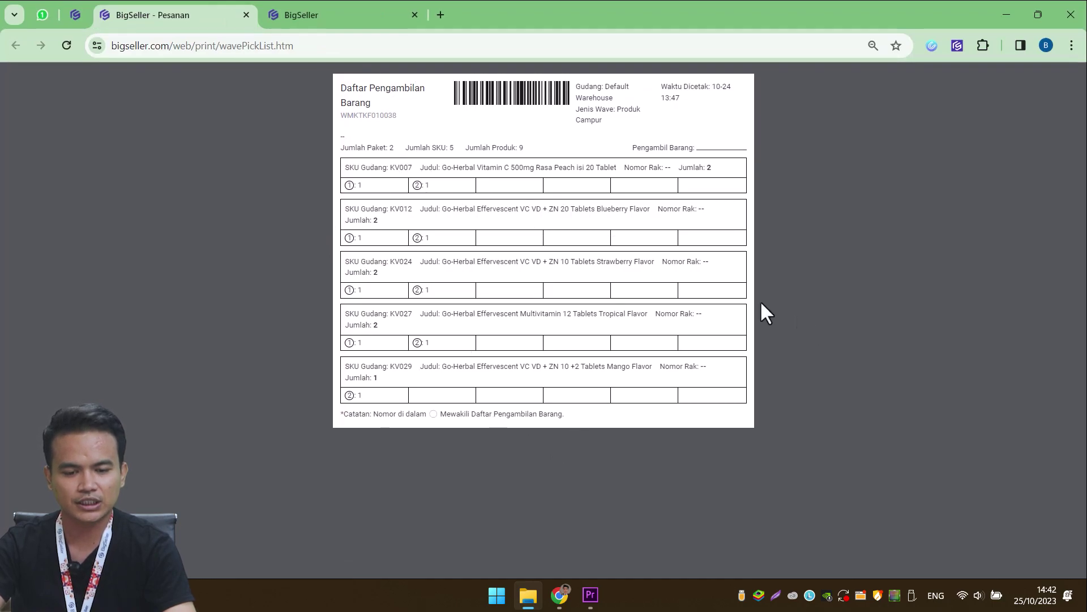
Step: Switch to the mirrored phone and examine the KV007 picking screen's rack number, product code field, box number and quantities against the picking list
key(alt+Tab)
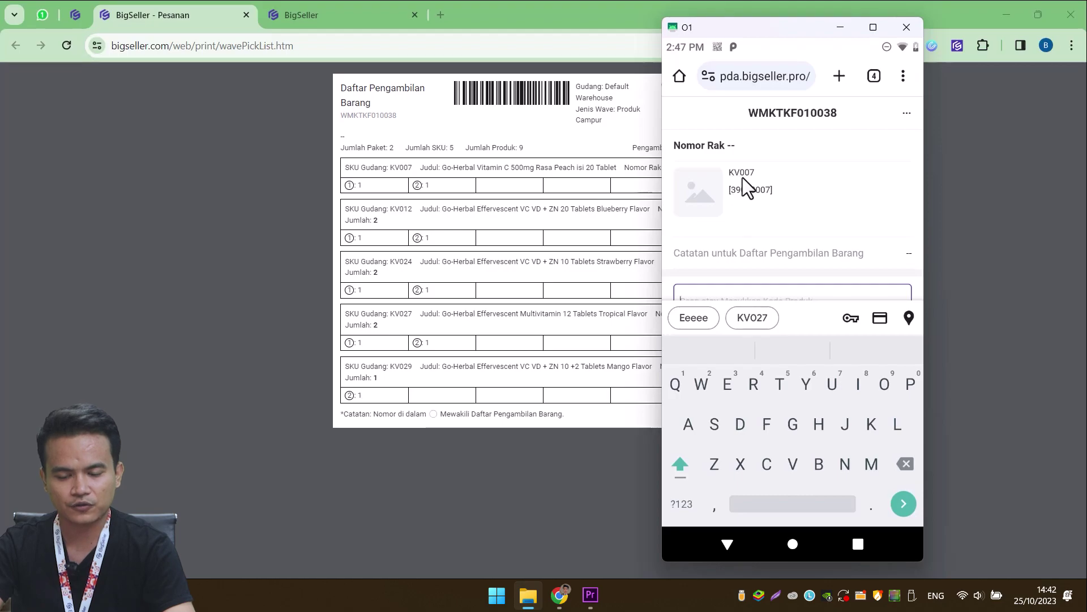
scroll(779, 210, down, 1)
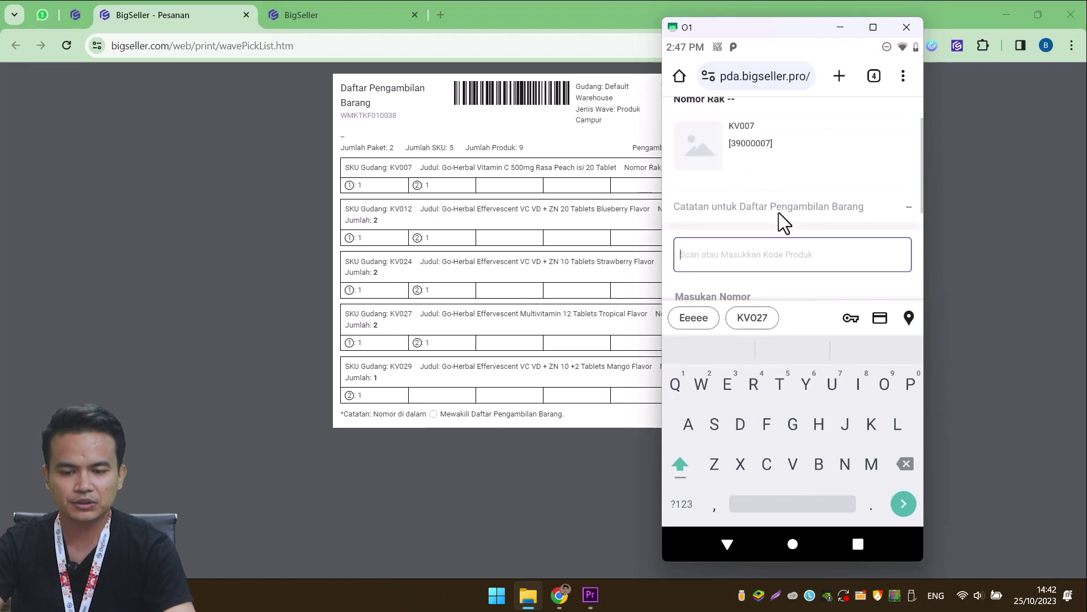
scroll(746, 195, up, 2)
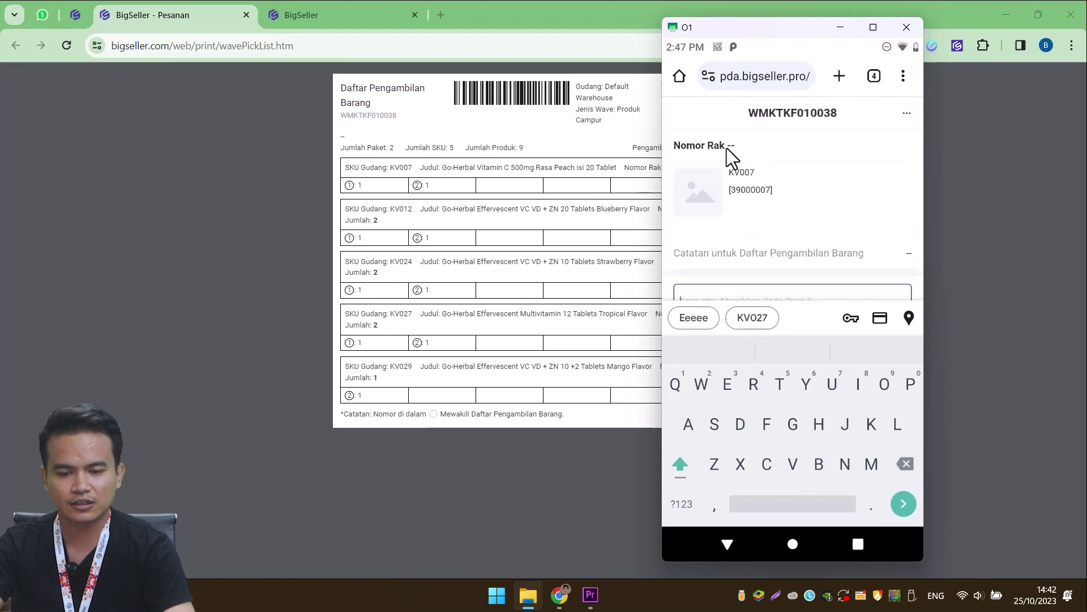
scroll(772, 222, down, 1)
scroll(705, 195, down, 1)
scroll(742, 141, up, 1)
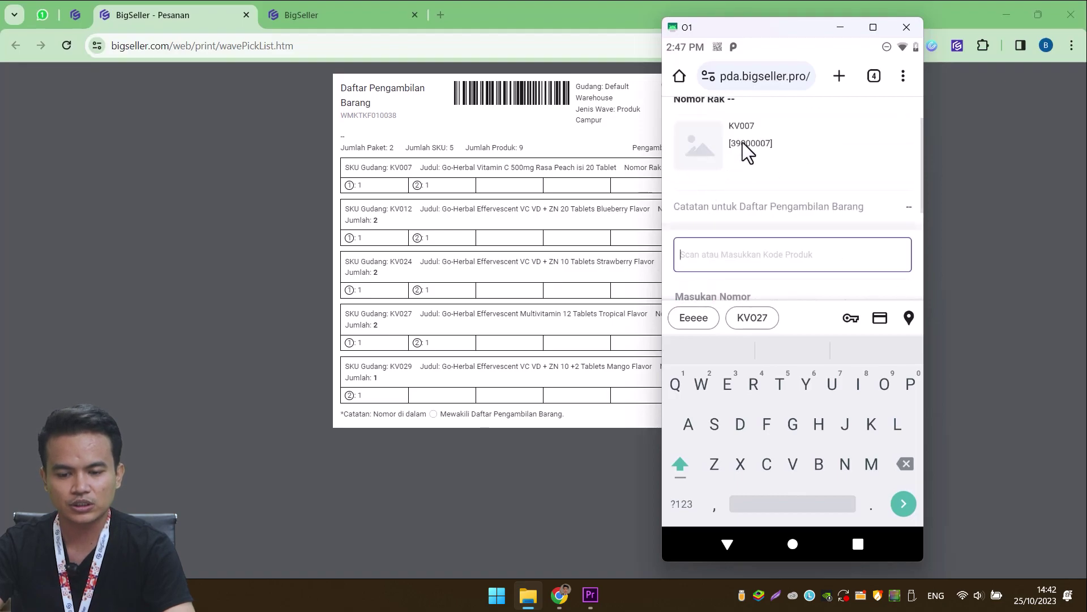
scroll(774, 170, down, 2)
scroll(762, 210, up, 2)
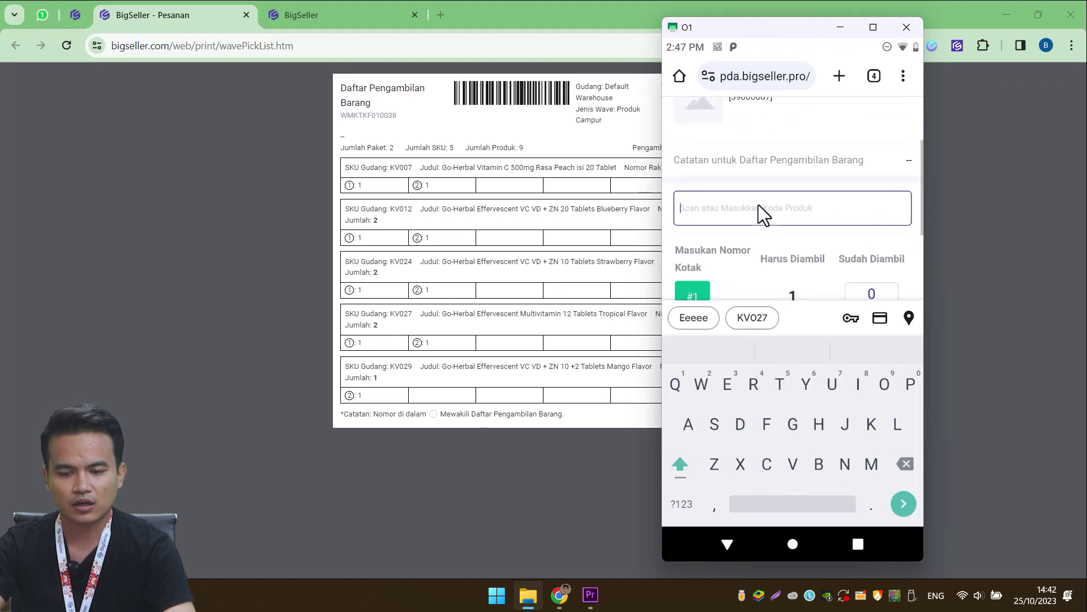
scroll(736, 227, down, 1)
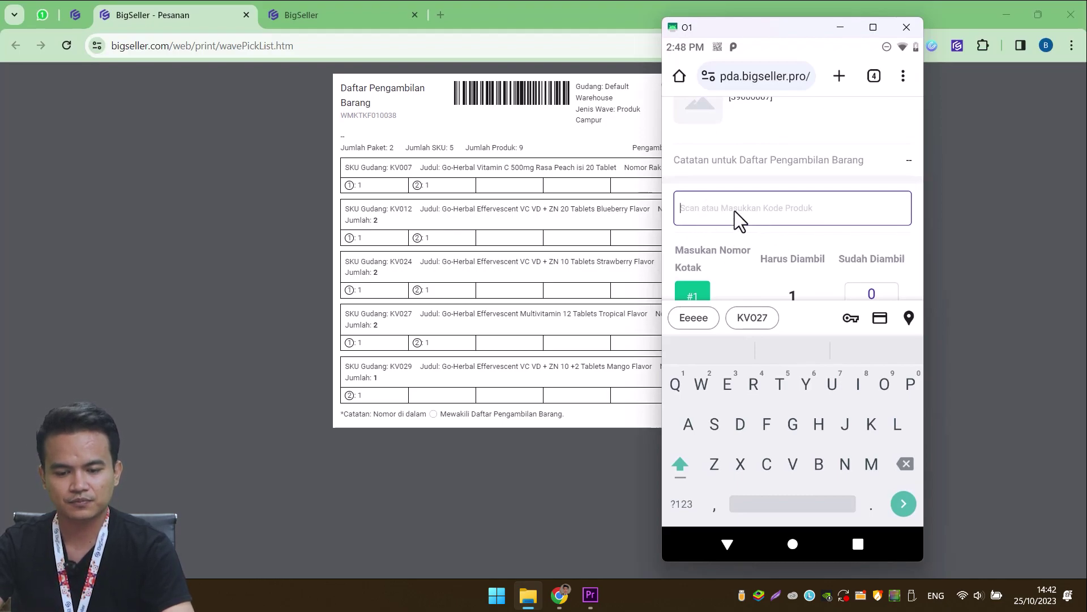
scroll(740, 213, up, 1)
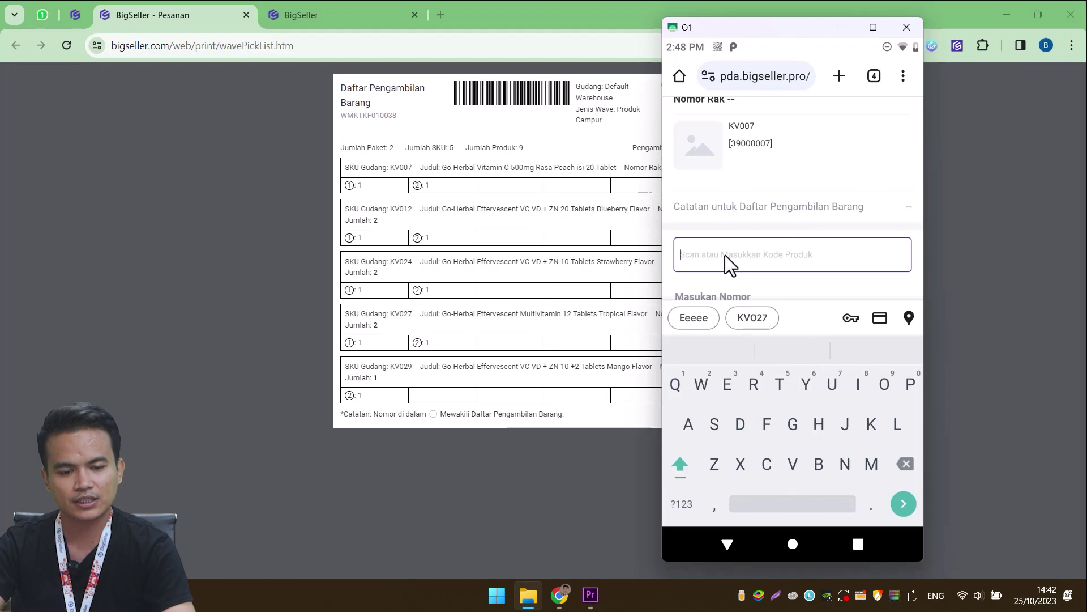
Step: Enter product code KV007 to record the picked item for box #1
text(K)
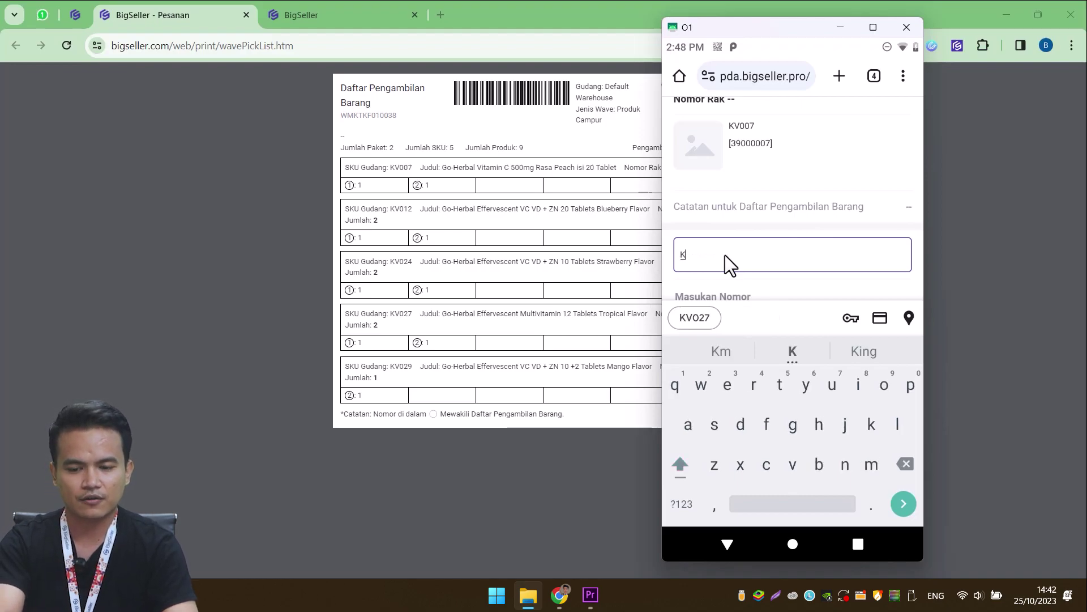
text(V007)
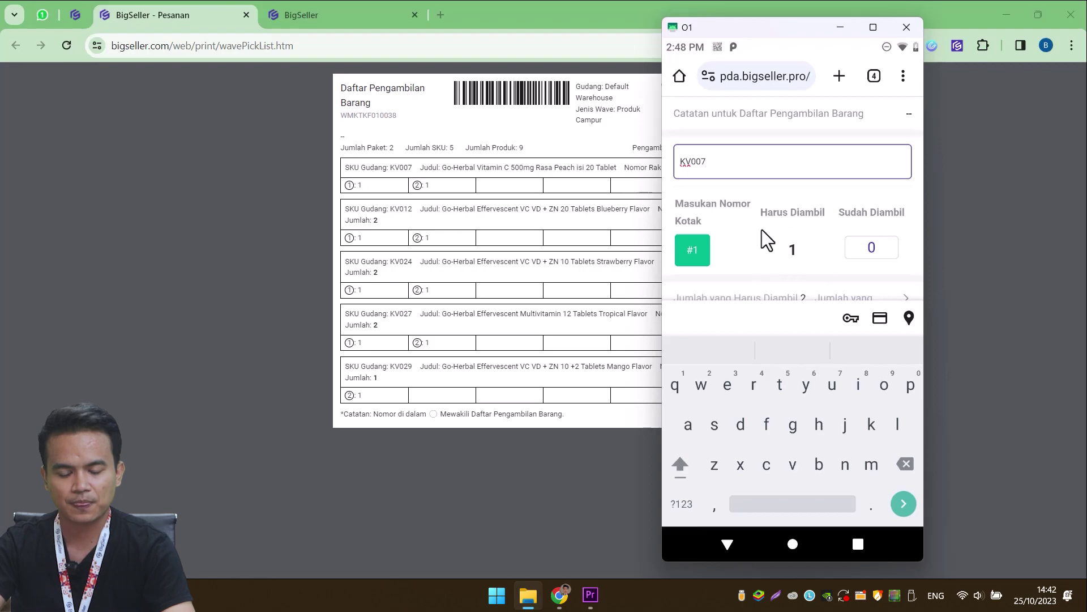
click(878, 250)
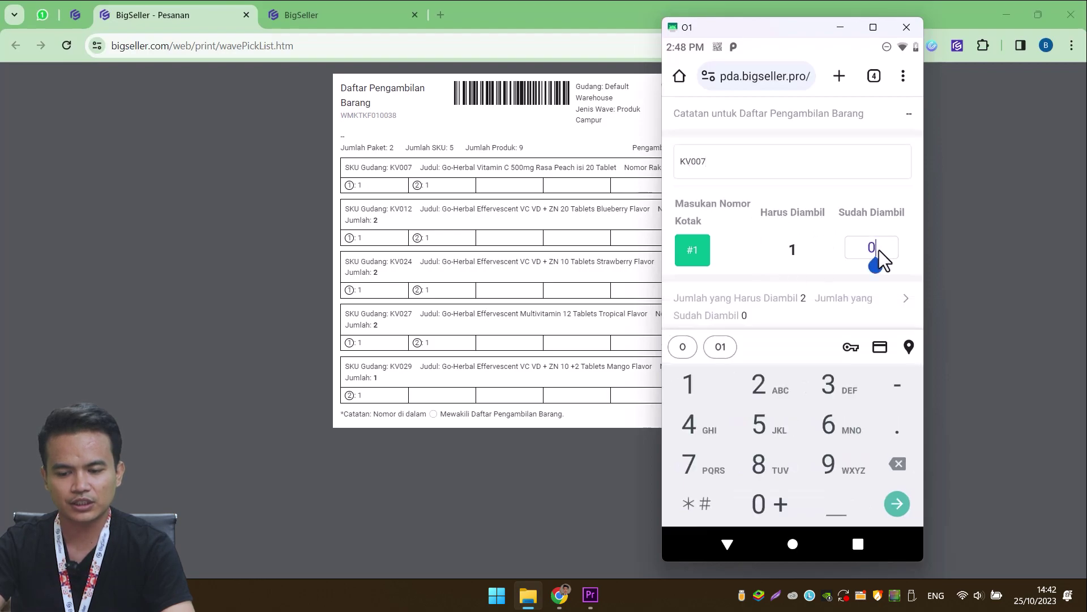
click(729, 164)
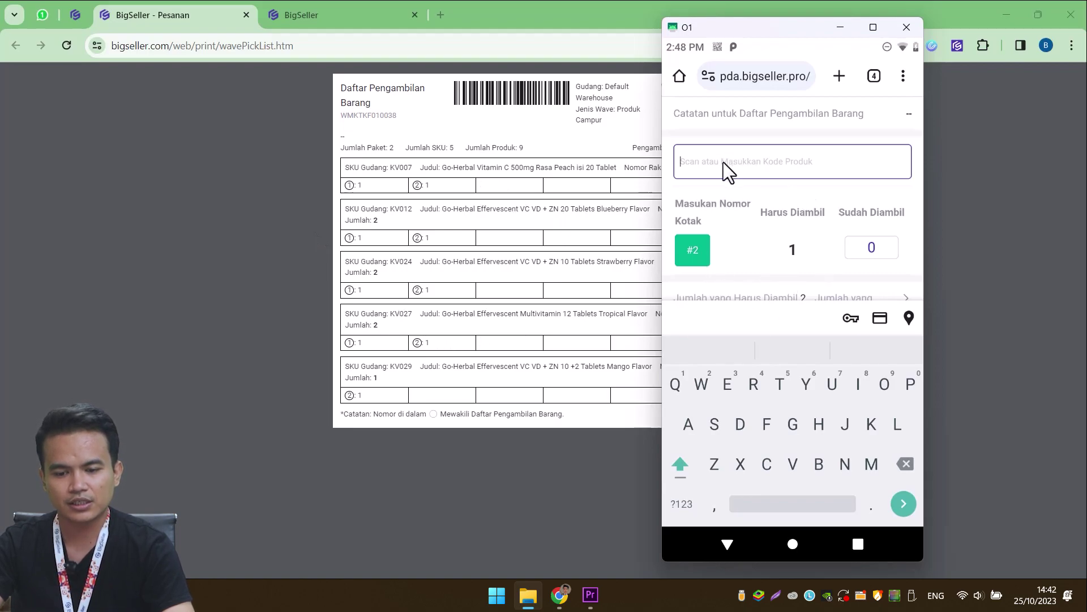
Step: Enter product code KV007 to record the picked item for box #2
scroll(723, 162, up, 2)
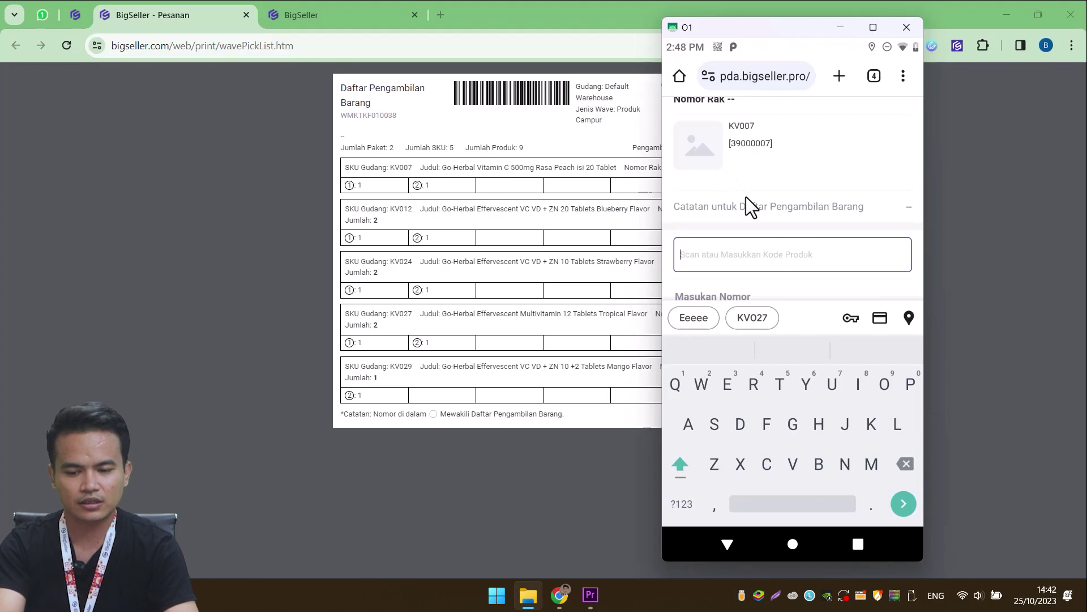
text(KV00)
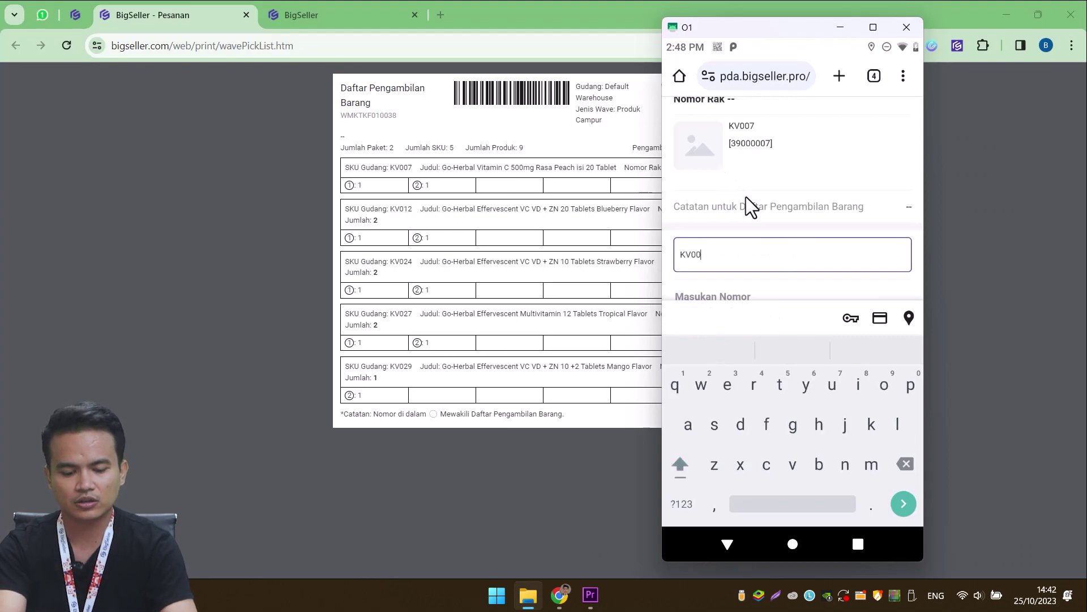
text(7)
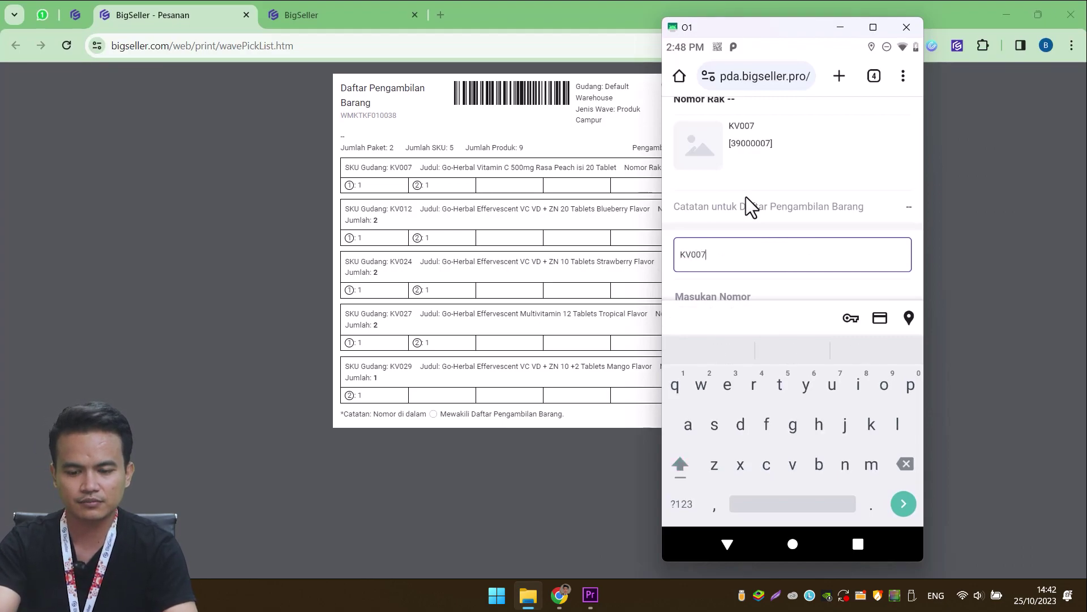
key(Return)
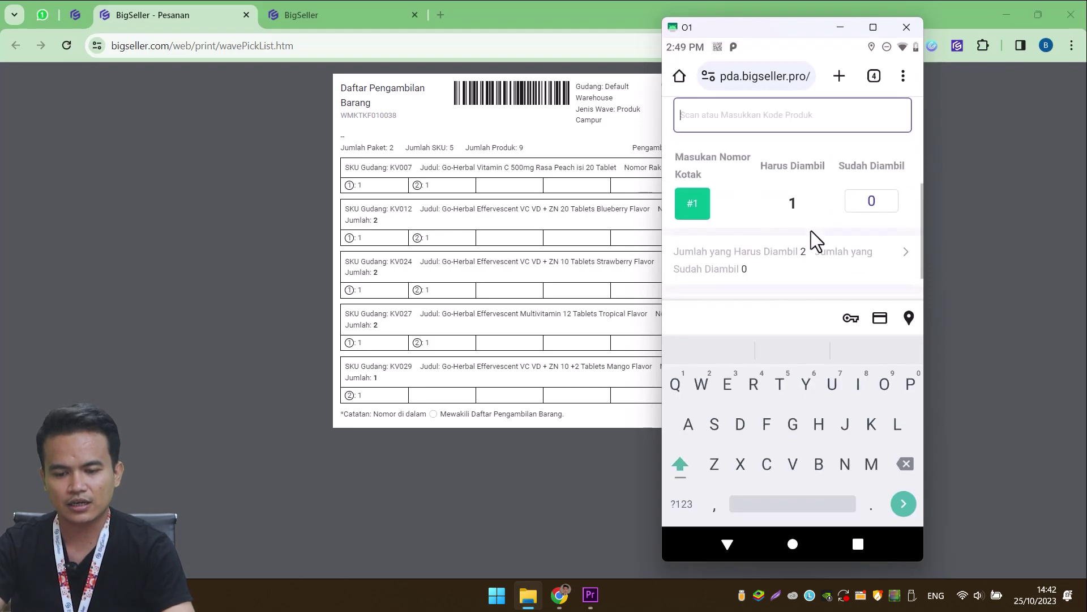
Step: Copy product code KV012 from the picking list and enter it on the phone once for box #1 and once for box #2
scroll(791, 235, down, 1)
scroll(742, 215, up, 3)
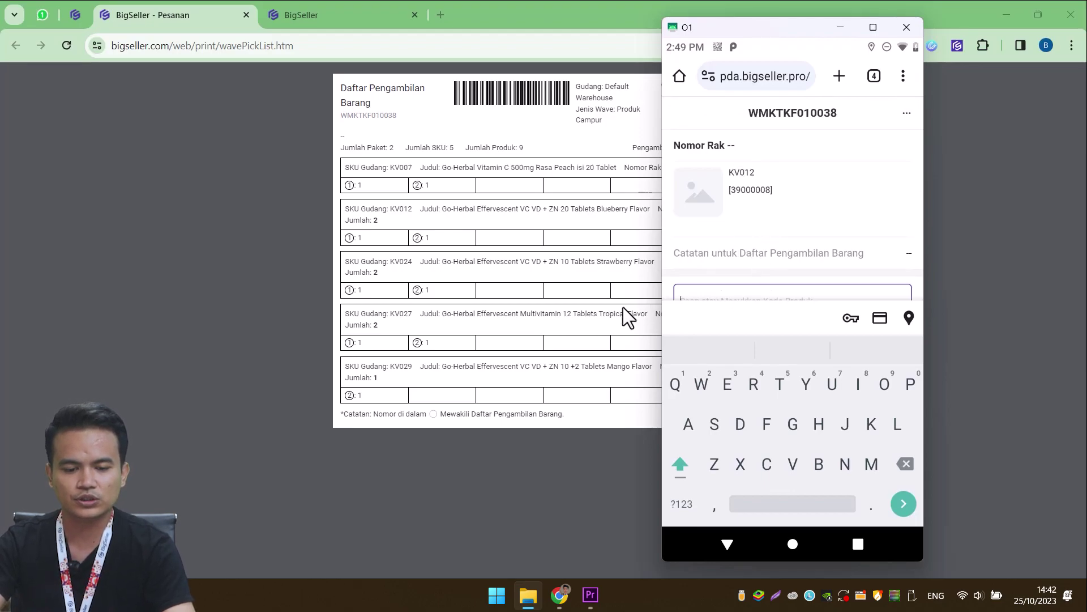
double_click(391, 210)
key(ctrl+c)
key(alt+Tab)
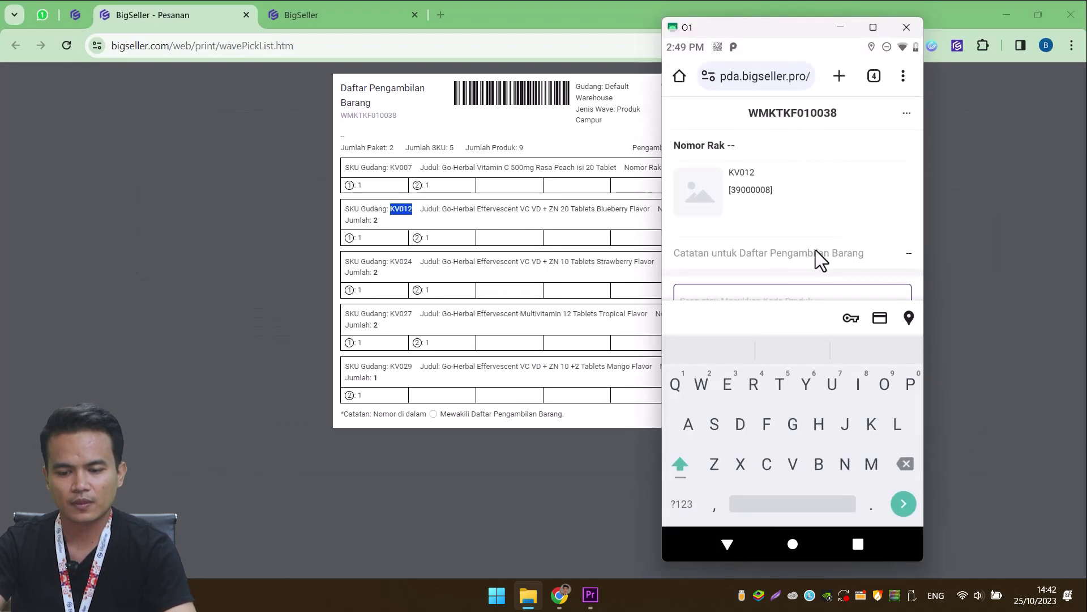
click(753, 263)
key(ctrl+v)
key(Return)
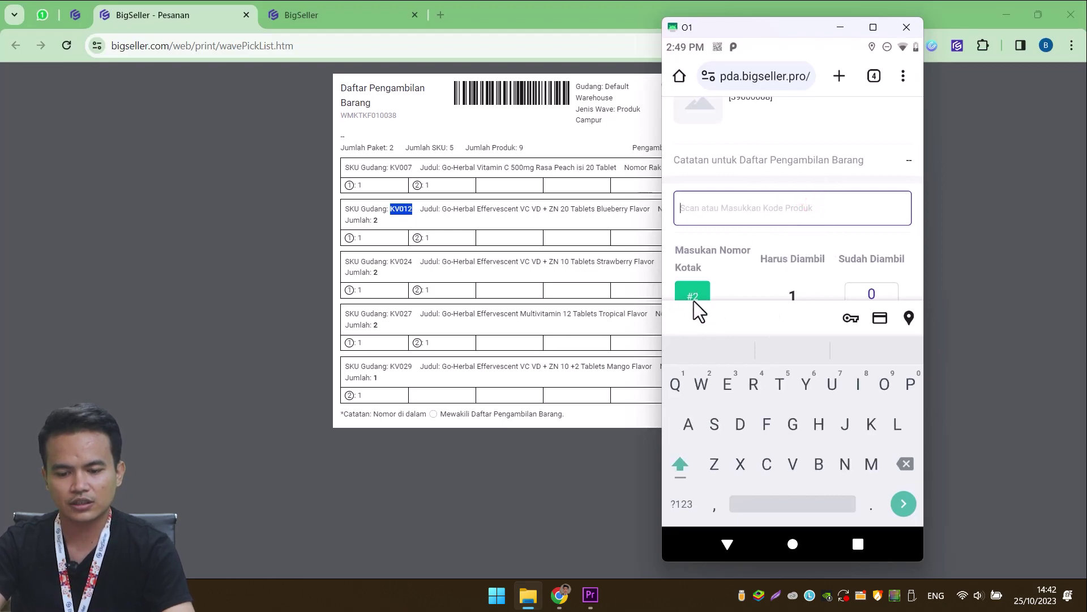
key(ctrl+v)
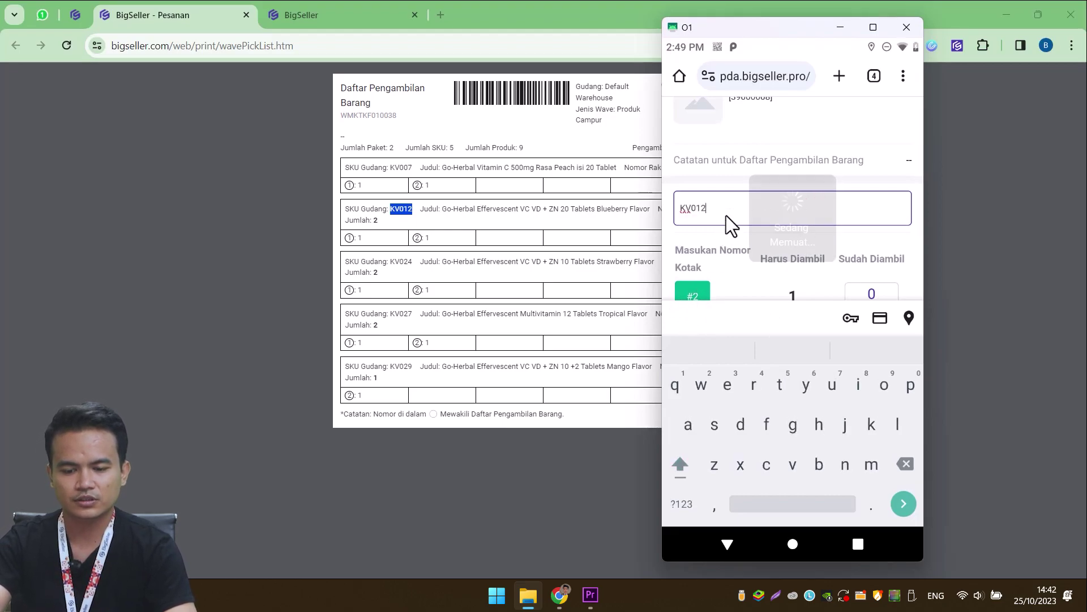
key(Return)
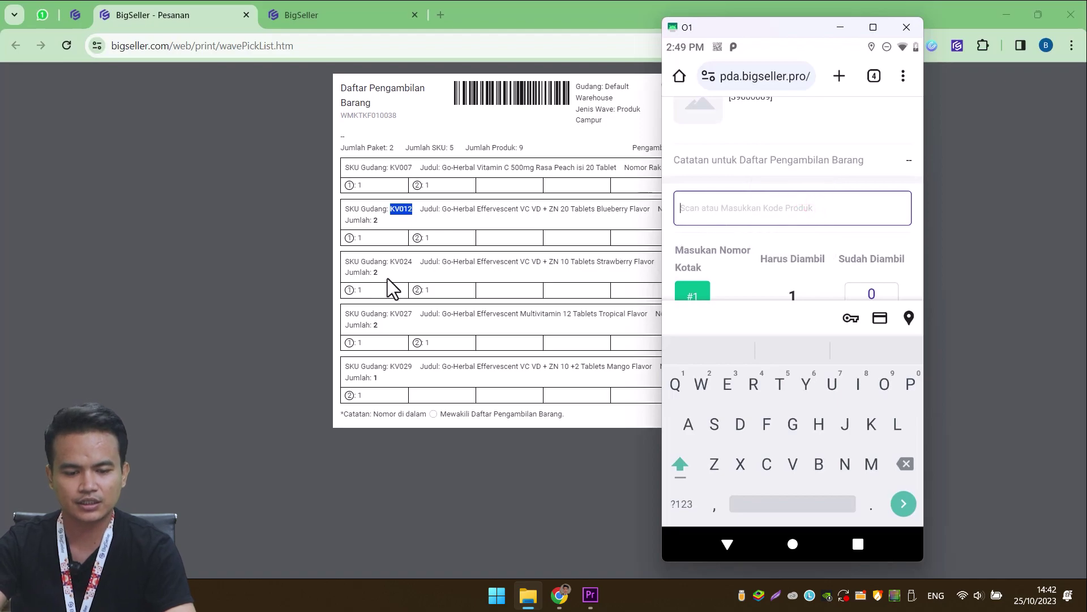
Step: Take product code KV024 from the picking list and enter it once for each of boxes #1 and #2
click(389, 262)
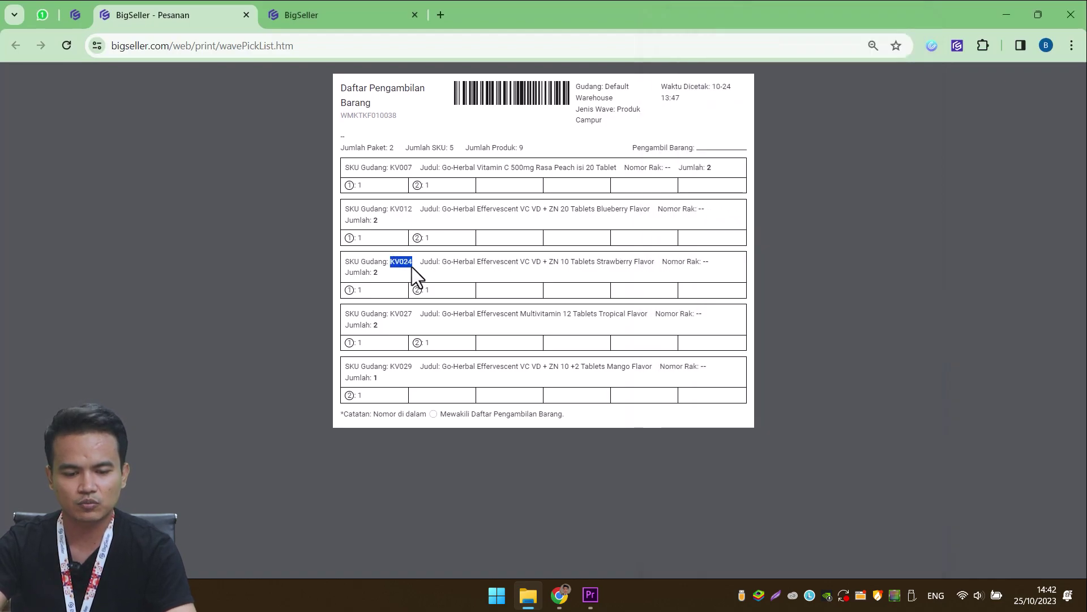
key(alt+Tab)
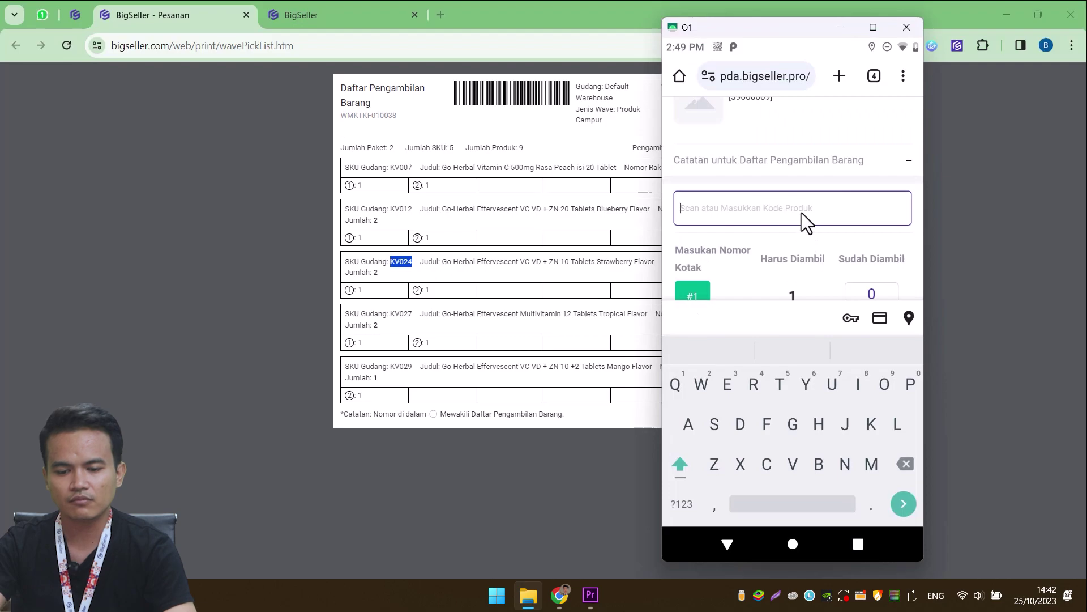
text(KV024)
key(Return)
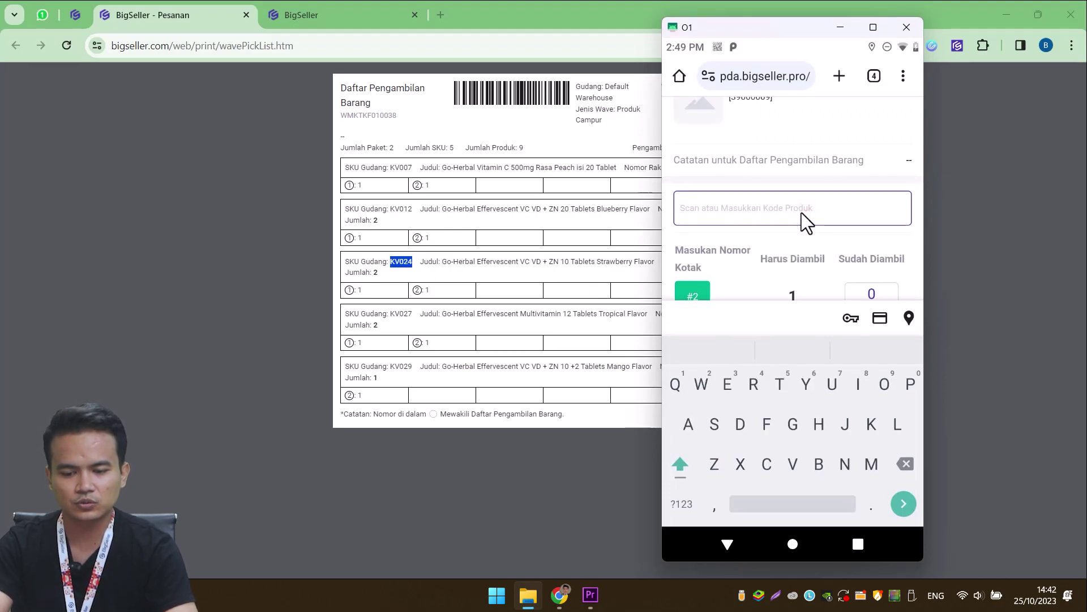
text(KV024)
key(Return)
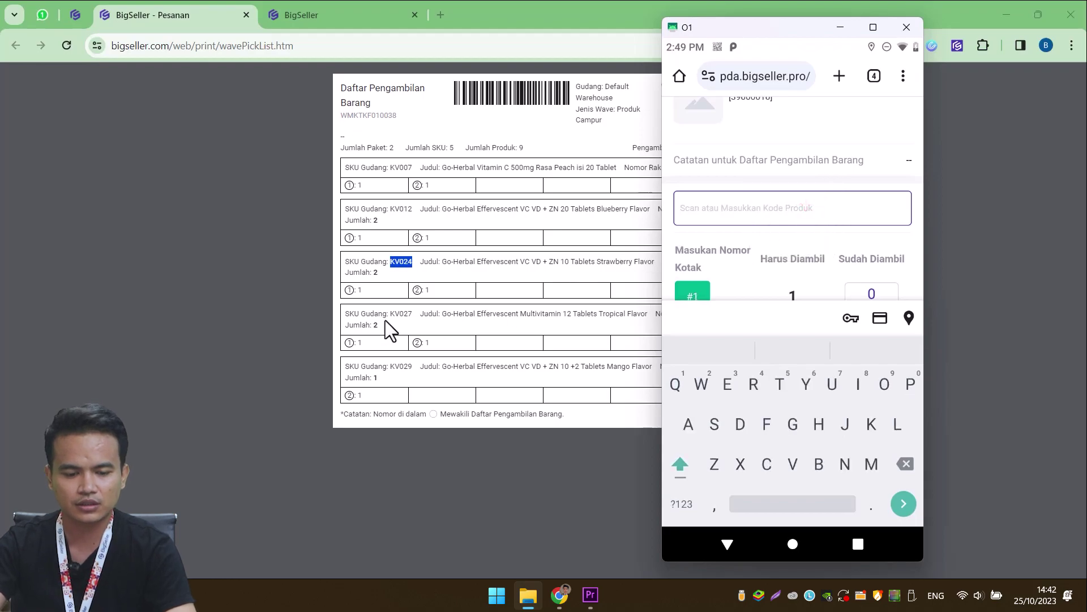
Step: Copy product code KV027 from the picking list and record one picked item each for boxes #1 and #2
double_click(400, 313)
key(ctrl+c)
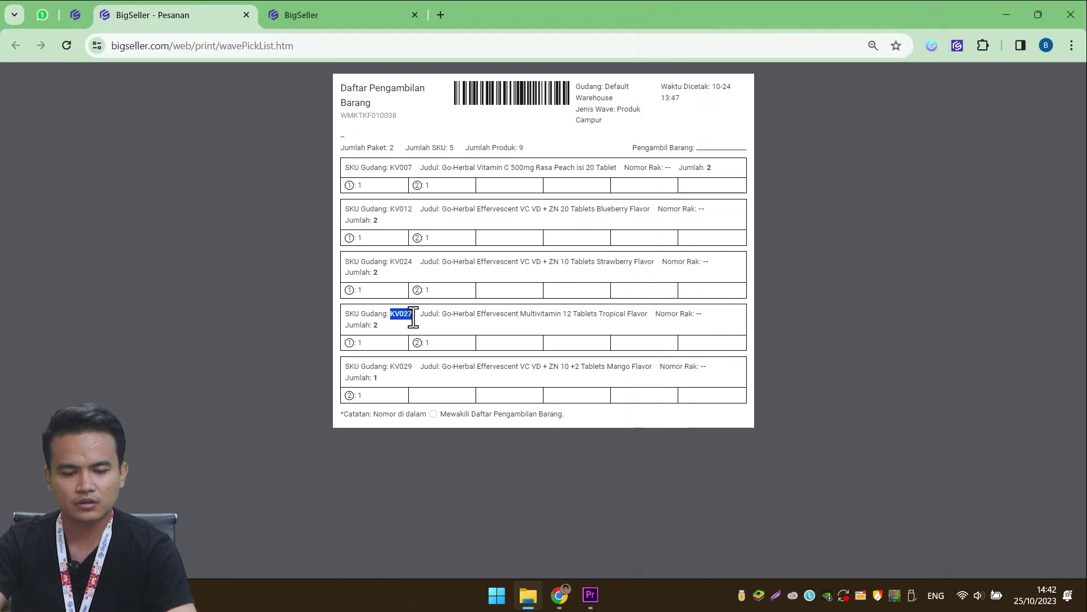
key(alt+Tab)
click(733, 208)
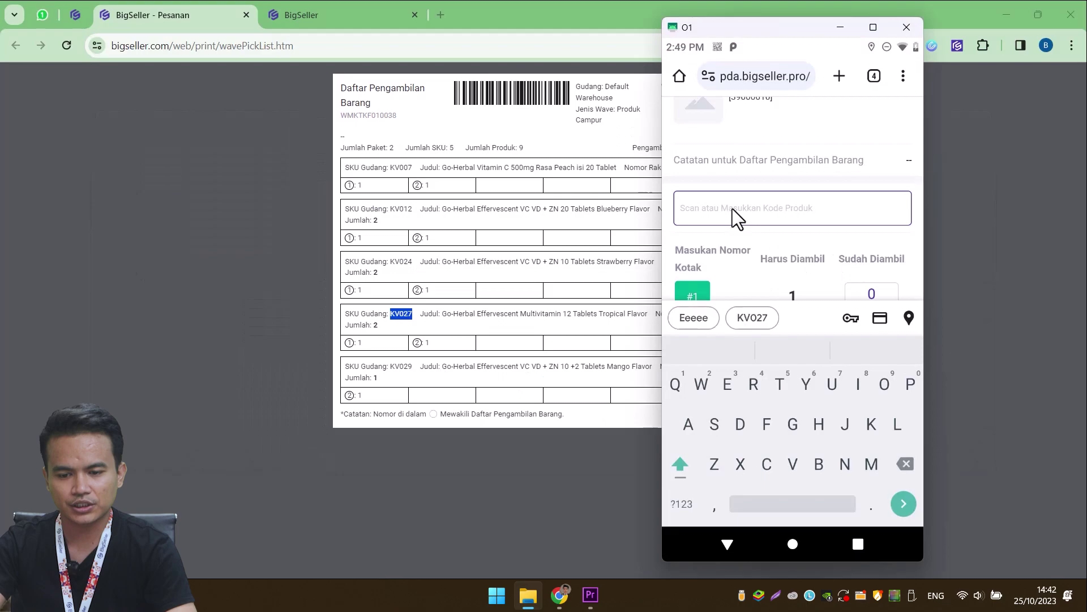
key(ctrl+v)
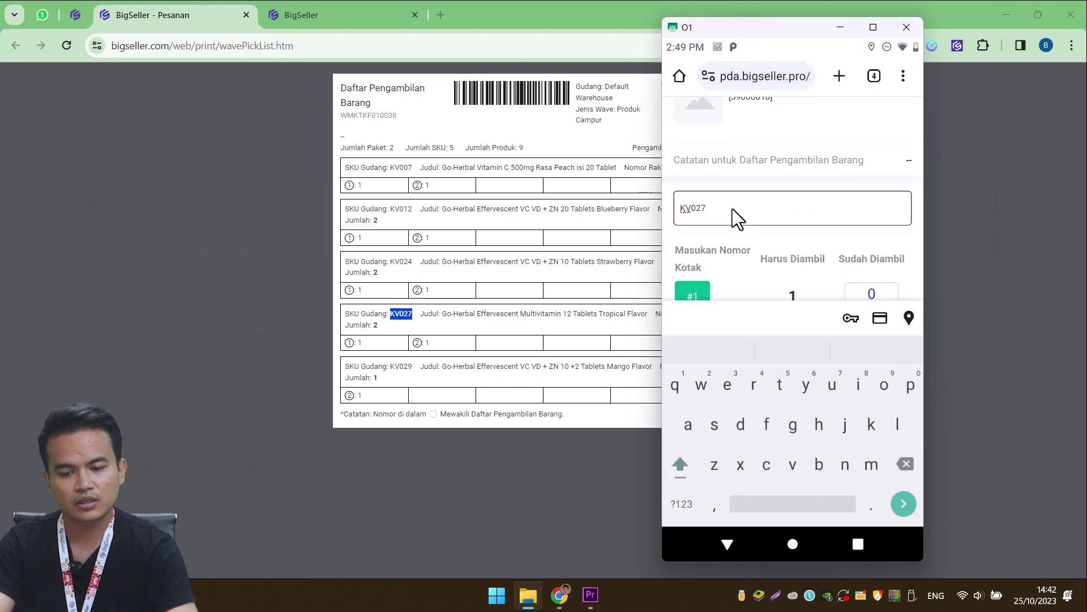
key(Return)
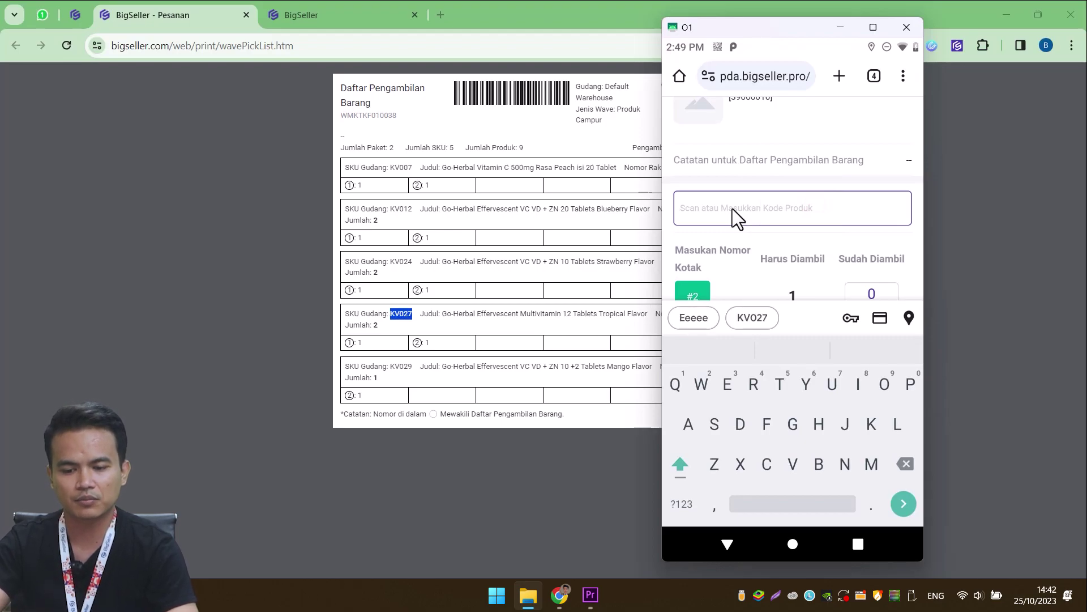
key(ctrl+v)
key(Return)
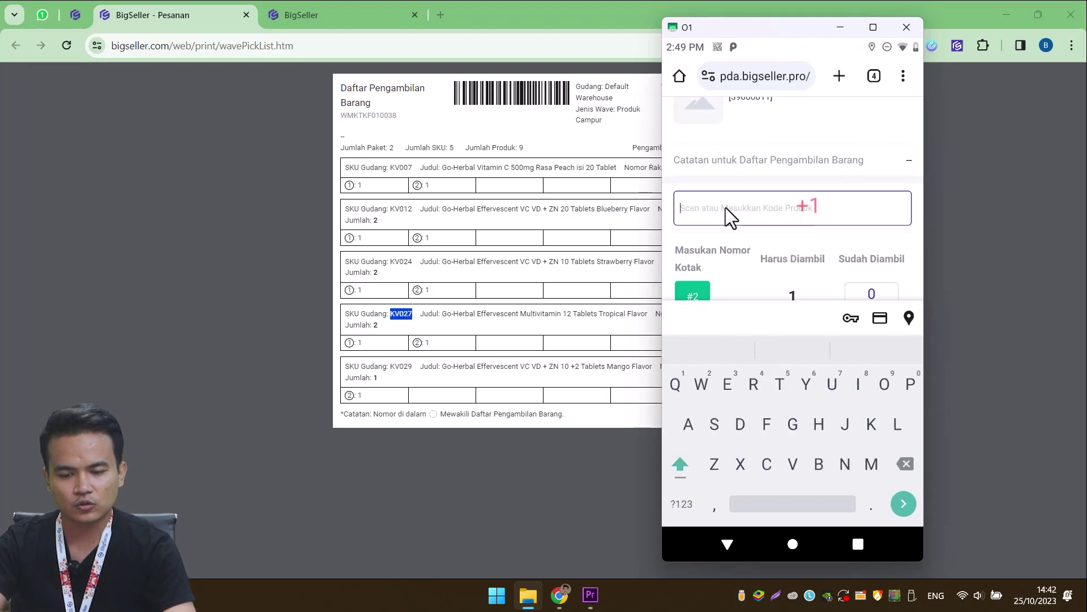
double_click(393, 367)
key(ctrl+c)
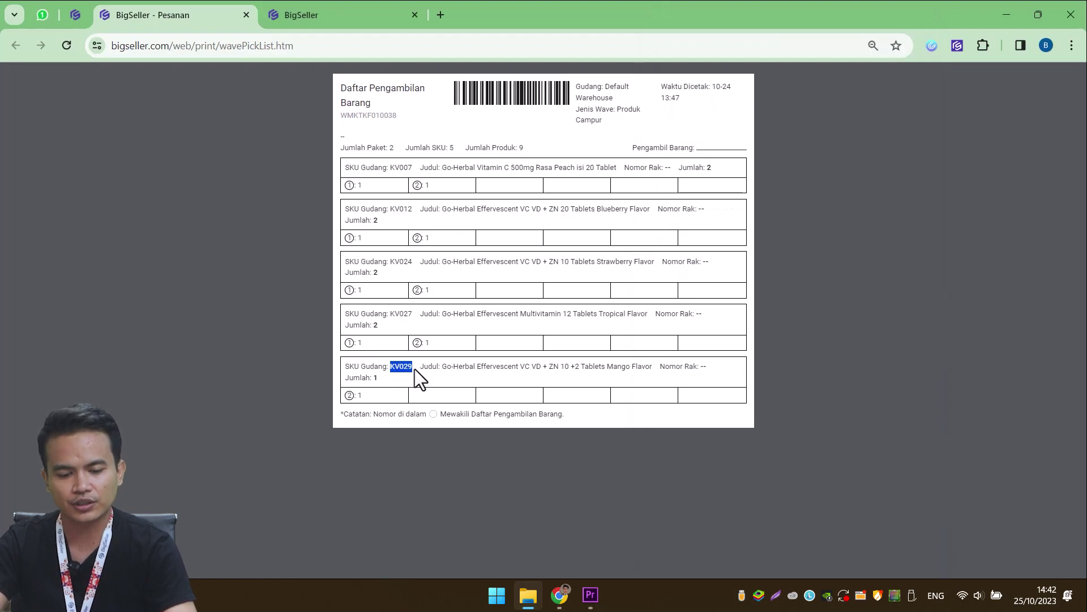
key(alt+Tab)
click(742, 208)
key(ctrl+v)
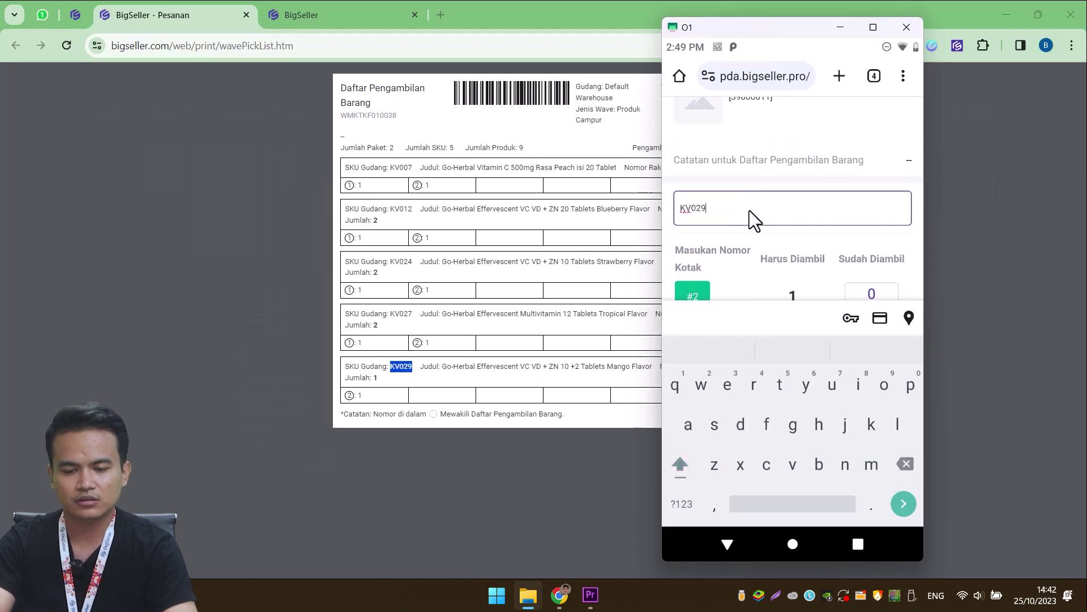
scroll(757, 213, down, 2)
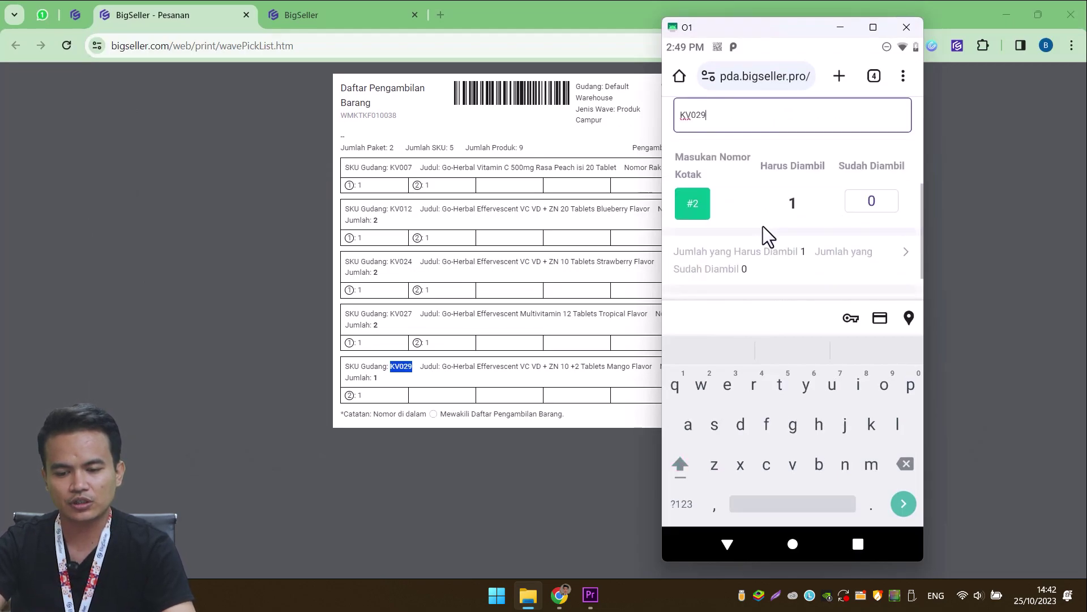
key(BackSpace)
key(BackSpace)
key(BackSpace)
key(BackSpace)
key(BackSpace)
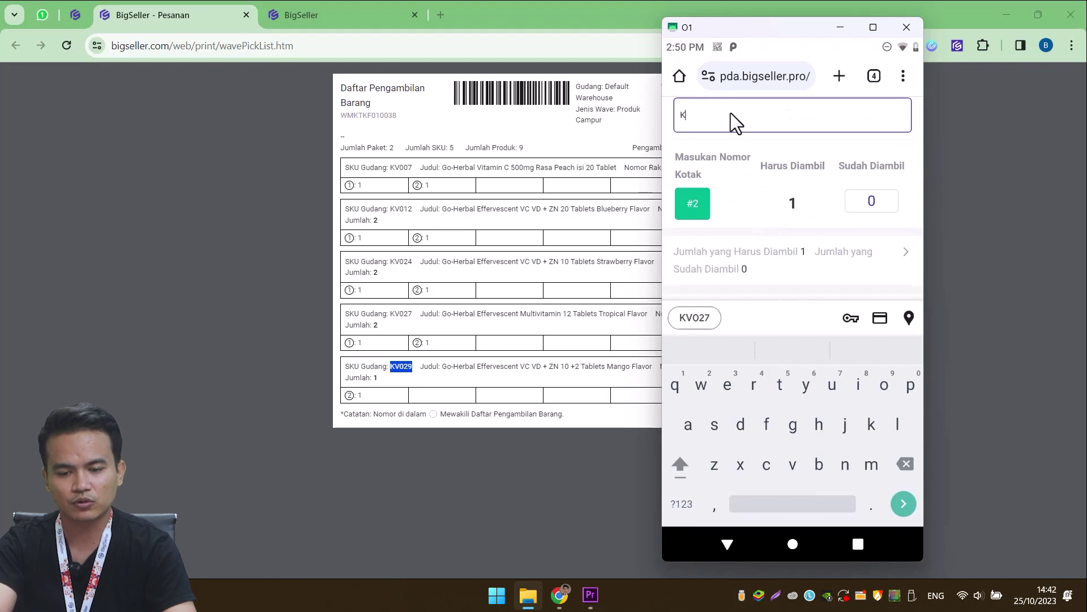
Step: Hide the on-screen keyboard and mark KV029 for box #2 as out of stock with Tandai Sebagai Stok Habis
scroll(755, 250, down, 1)
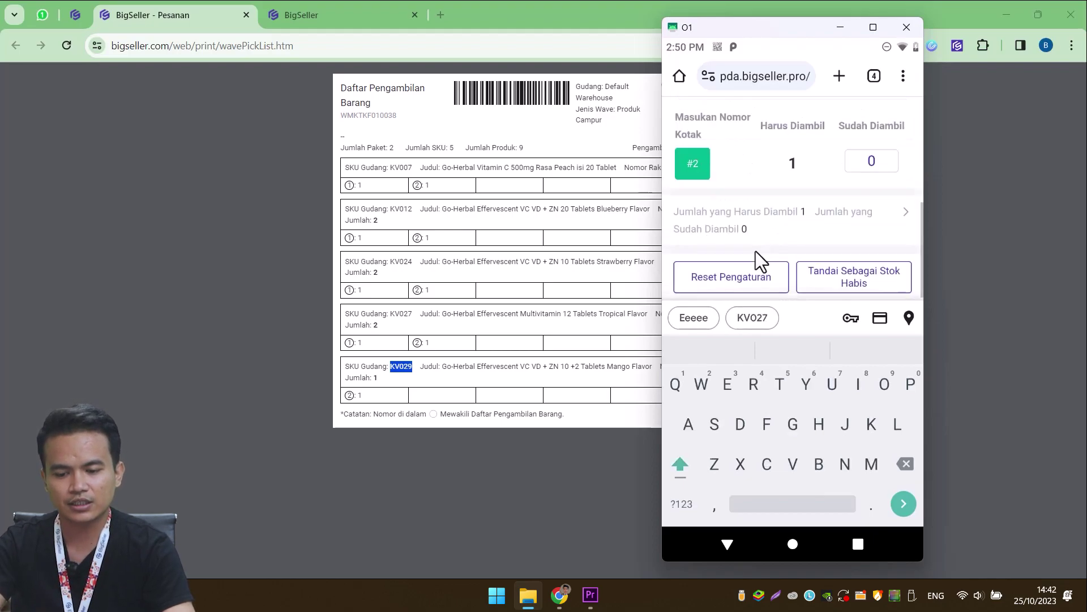
scroll(780, 216, up, 2)
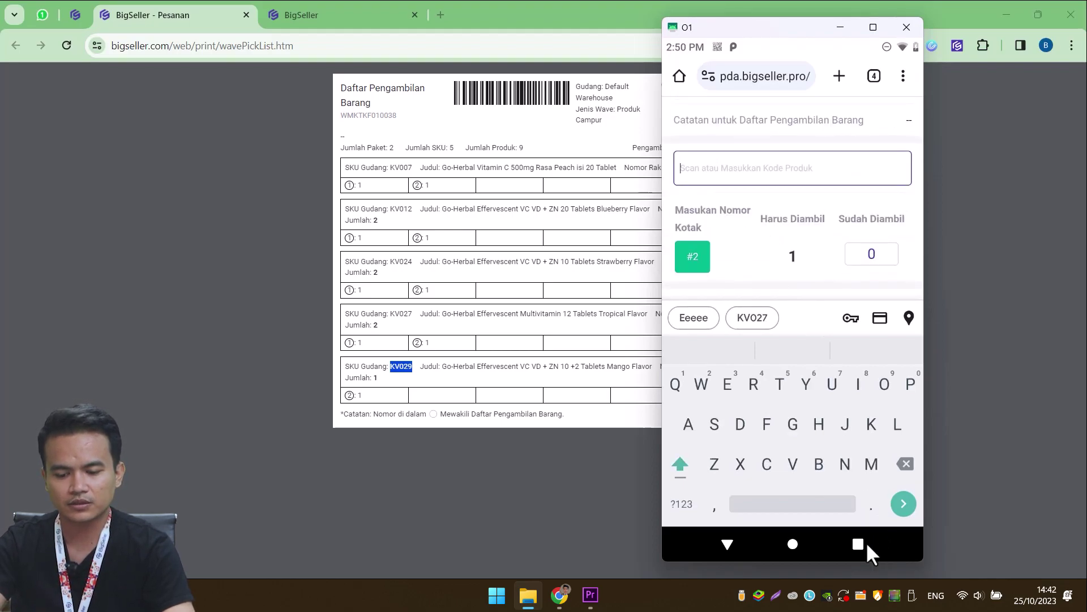
click(726, 547)
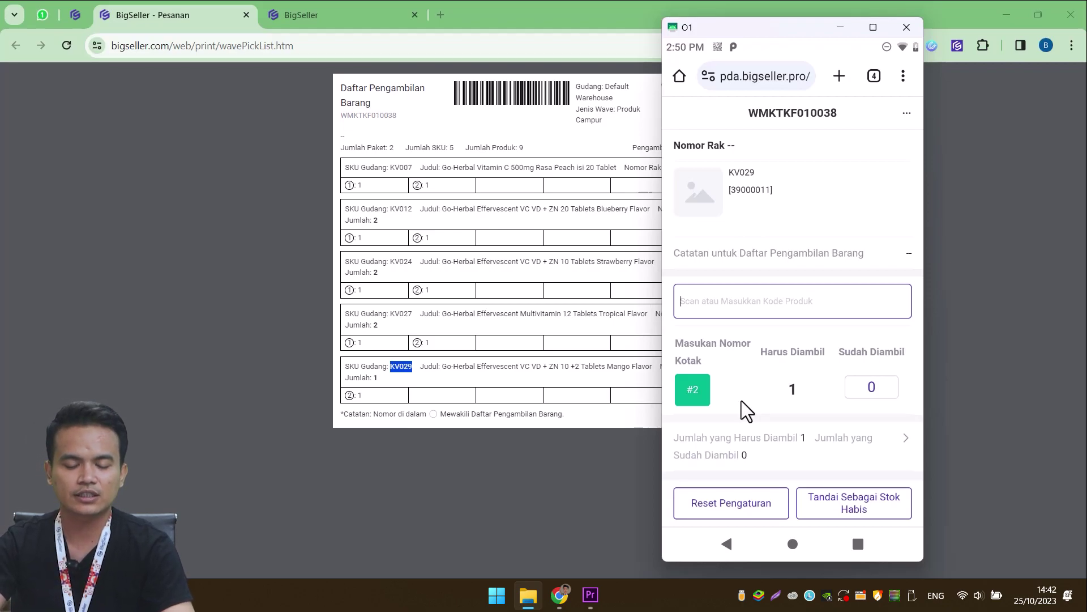
click(858, 511)
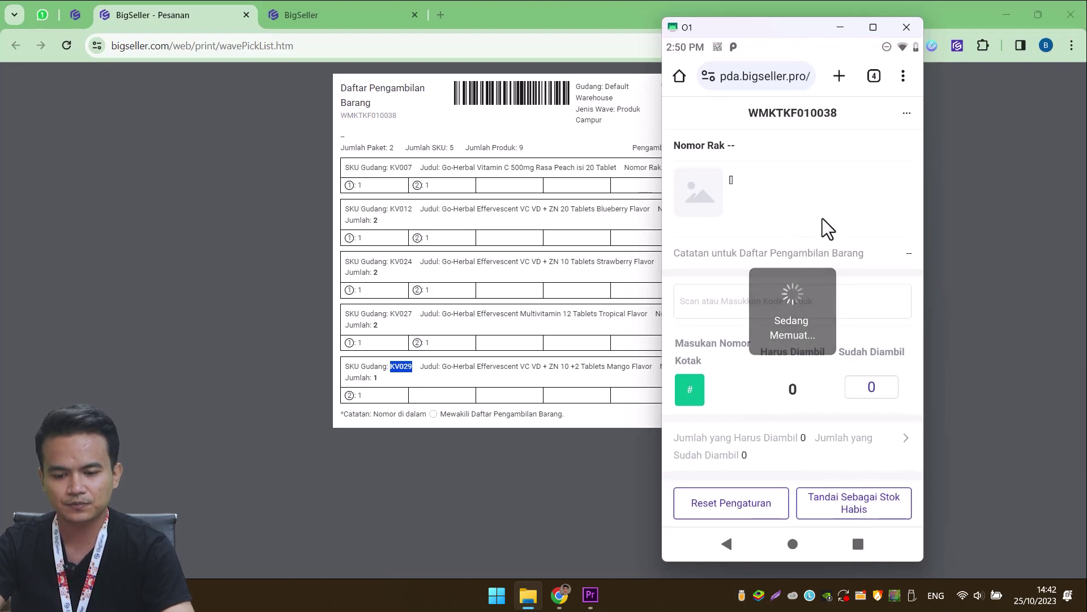
Step: Review the picked quantities per box, end the picking with Akhiri Pengambilan Barang, and agree to continue despite the out-of-stock package
scroll(836, 377, down, 1)
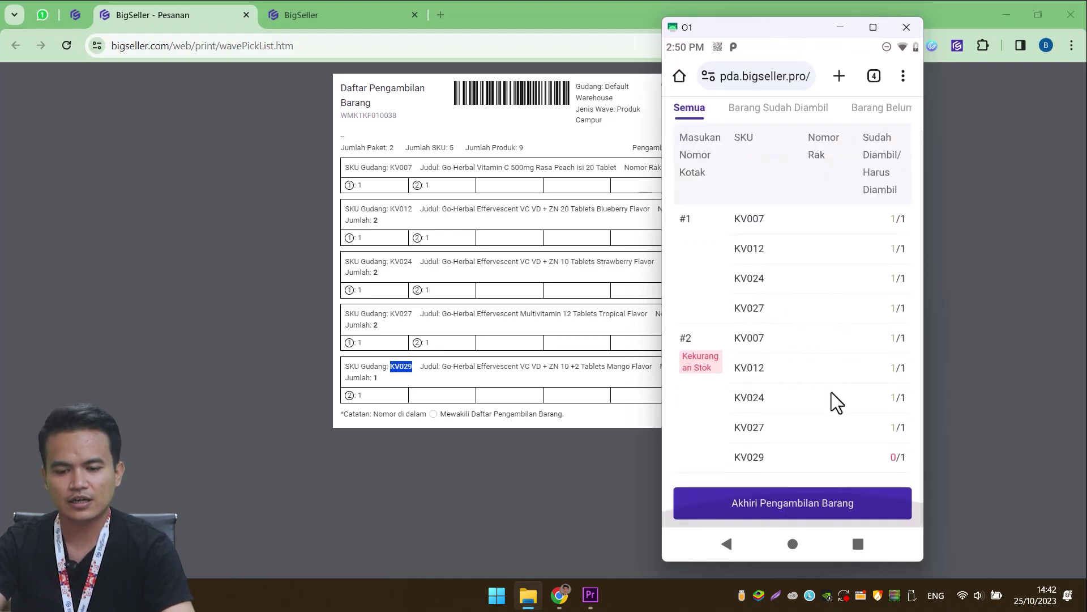
scroll(836, 392, up, 2)
scroll(793, 243, down, 1)
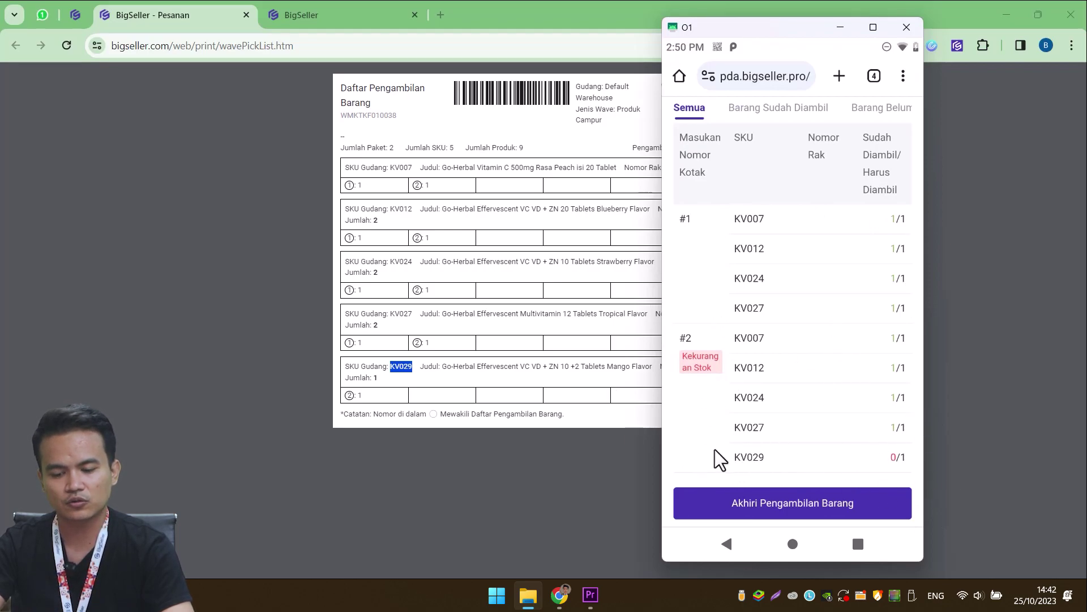
click(795, 508)
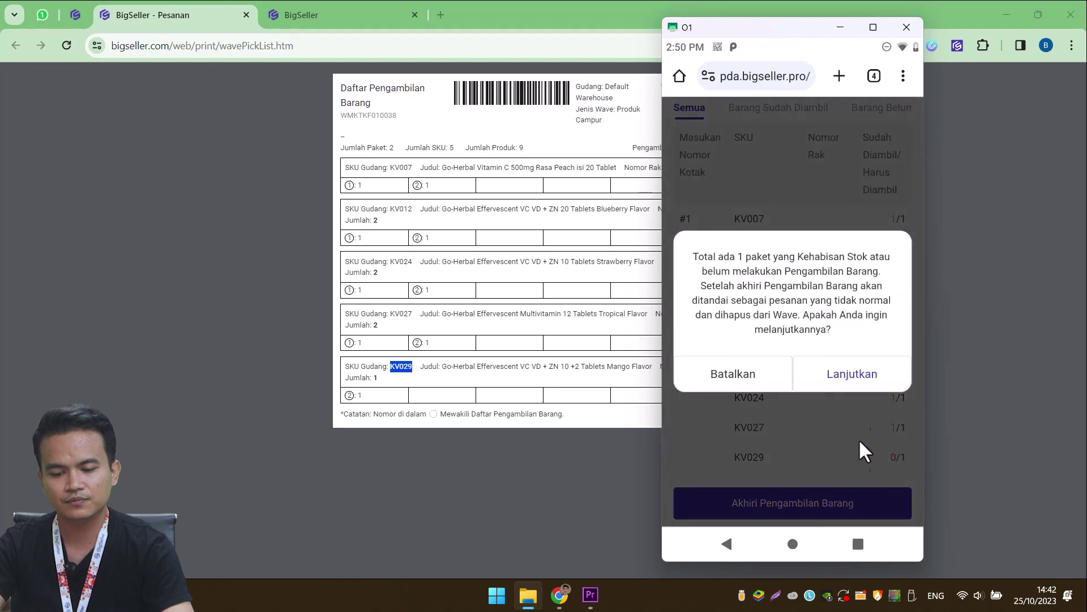
click(845, 378)
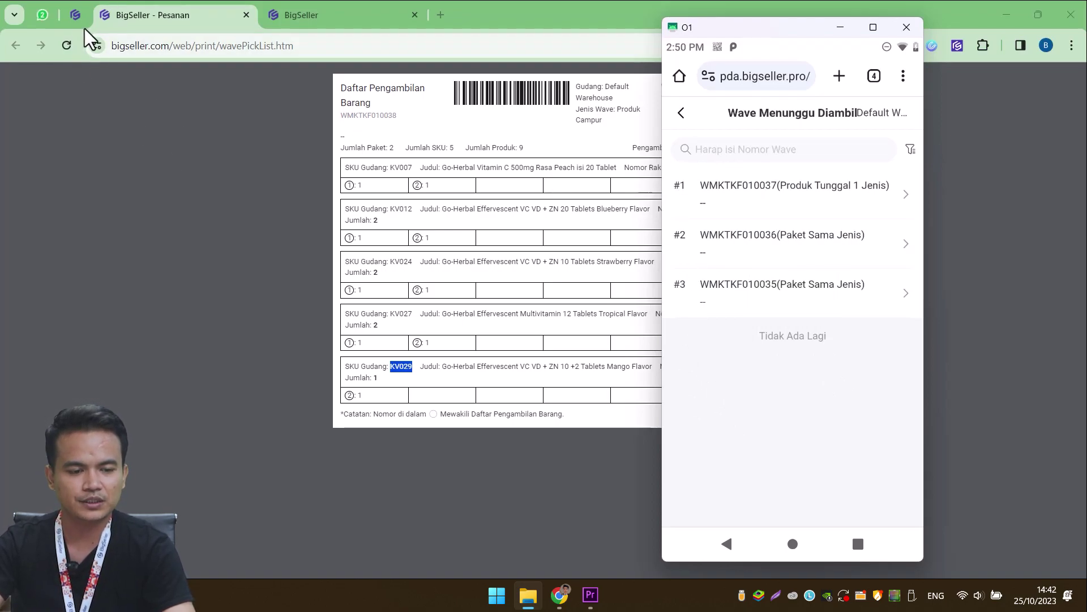
Step: Switch to the BigSeller wave management page, cancel the print confirmation, and check the Menunggu Diambil and Menunggu Dibungkus lists for the Produk Campur wave
click(74, 13)
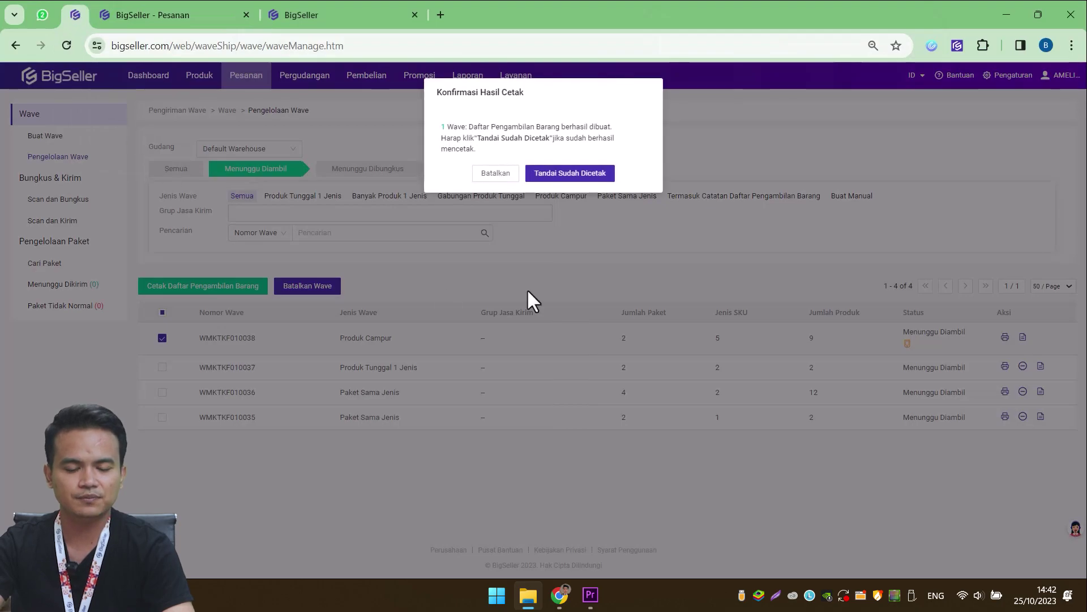
click(497, 176)
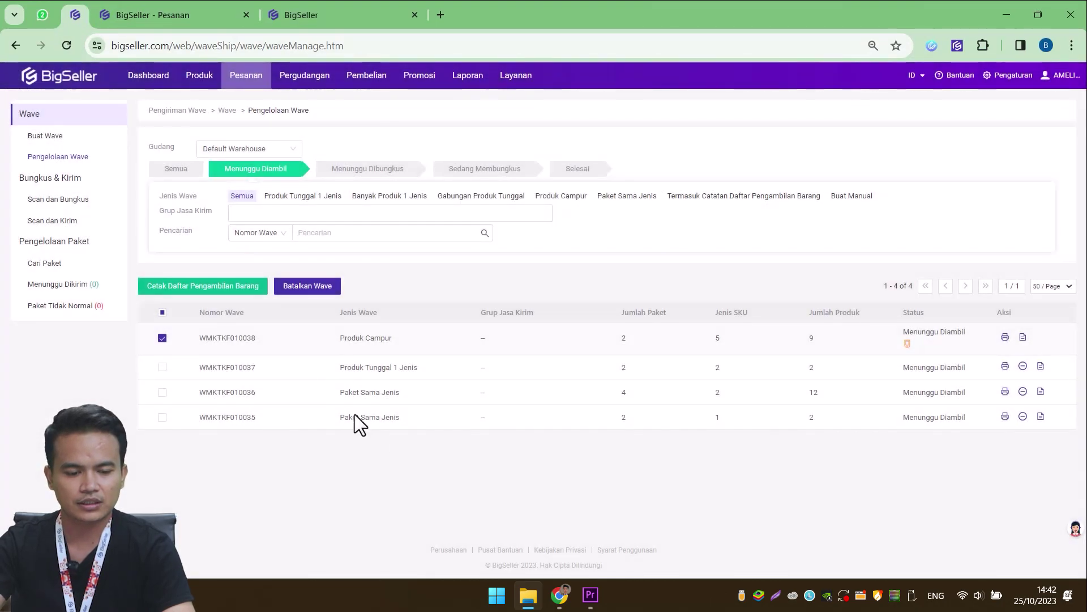
click(483, 237)
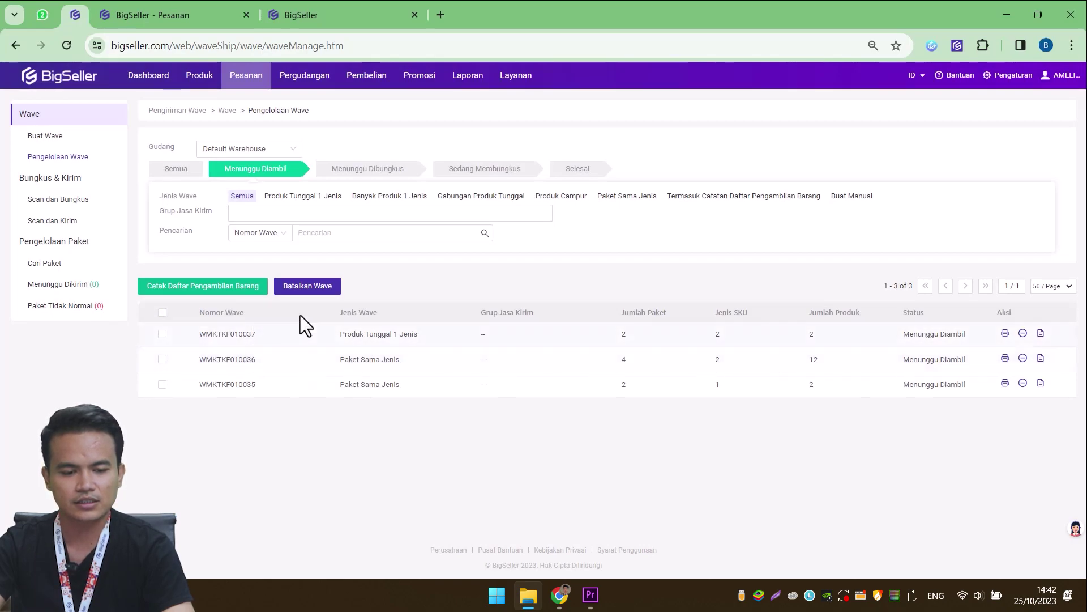
click(358, 172)
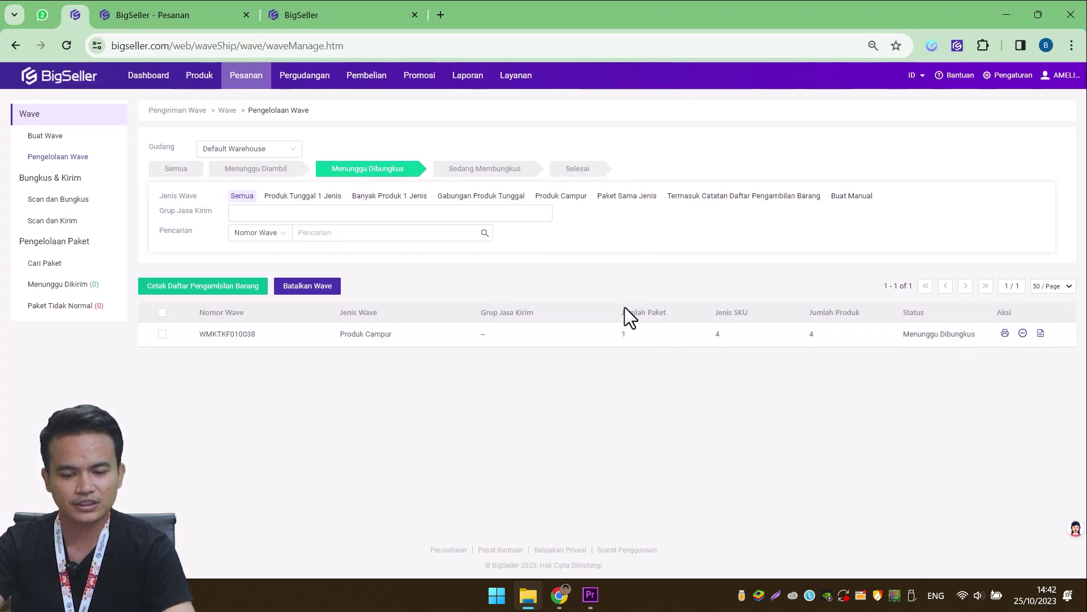
drag(614, 336, 641, 330)
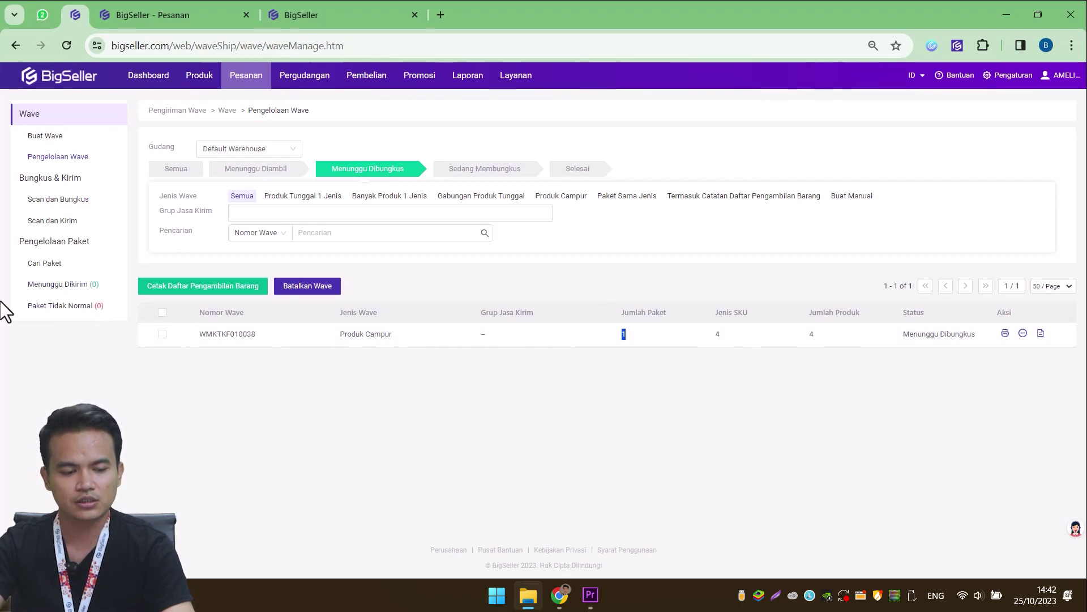
Step: Return the out-of-stock Produk Campur package from Paket Tidak Normal to Menunggu Membuat Wave and confirm
click(65, 308)
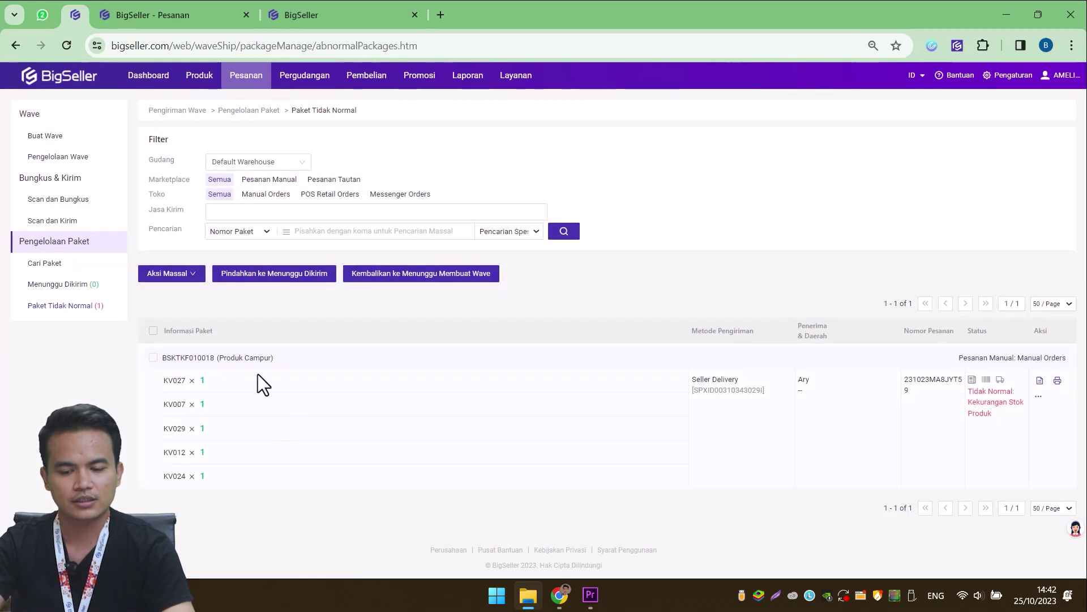
click(153, 357)
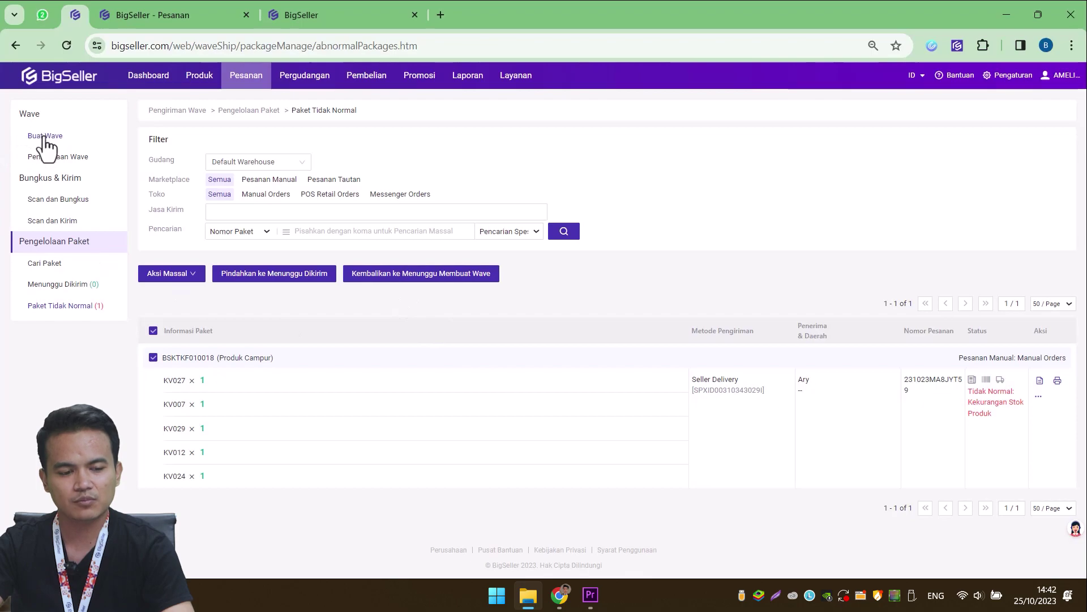
click(424, 278)
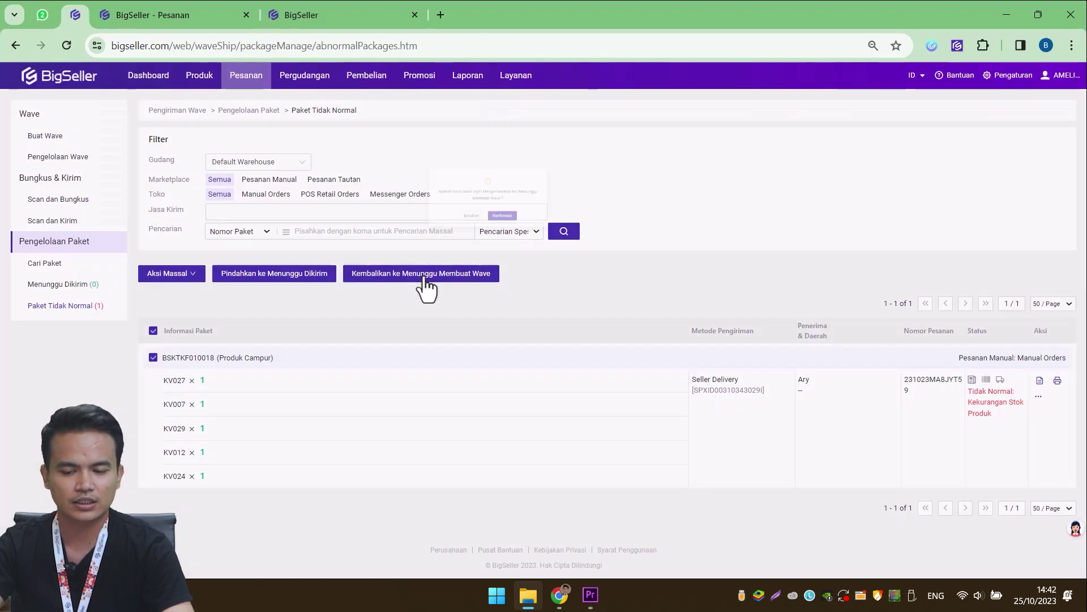
click(583, 165)
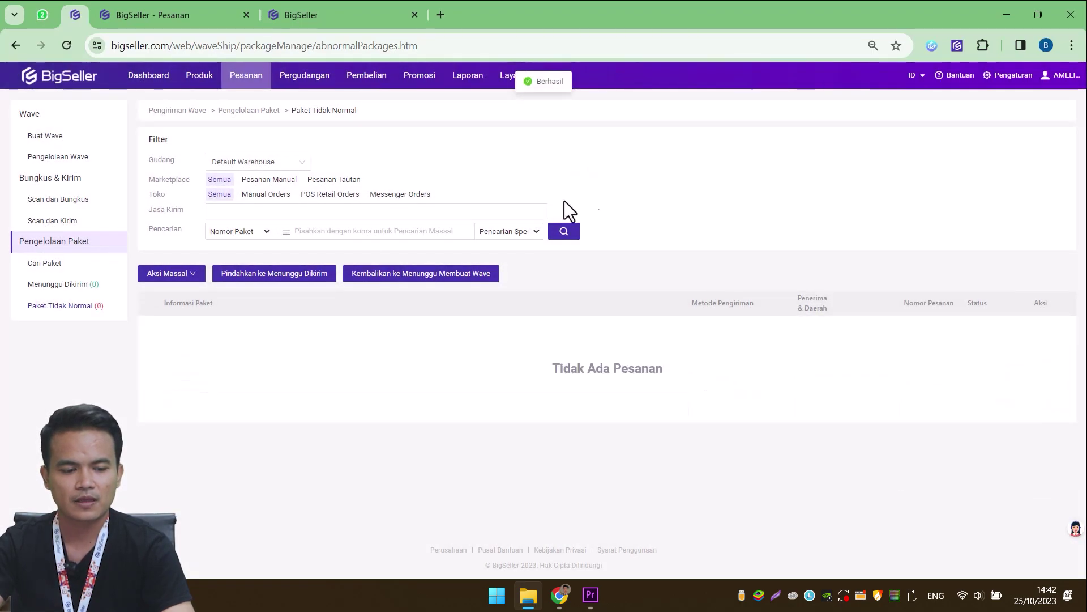
Step: Check the Menunggu Dibungkus waves in Pengelolaan Wave for the Produk Campur wave, and open Scan dan Bungkus
click(69, 202)
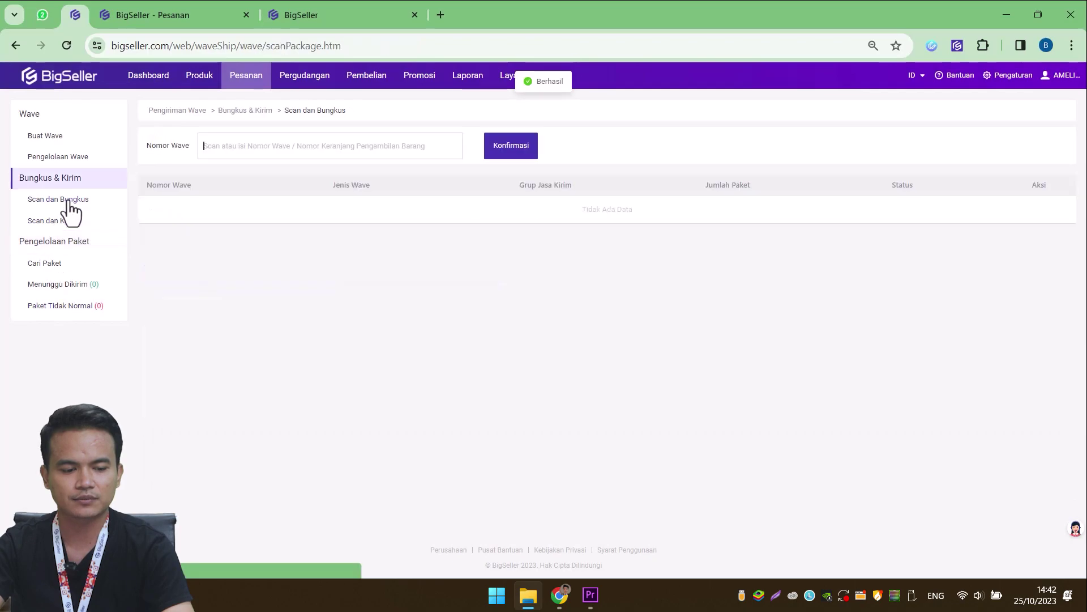
click(73, 162)
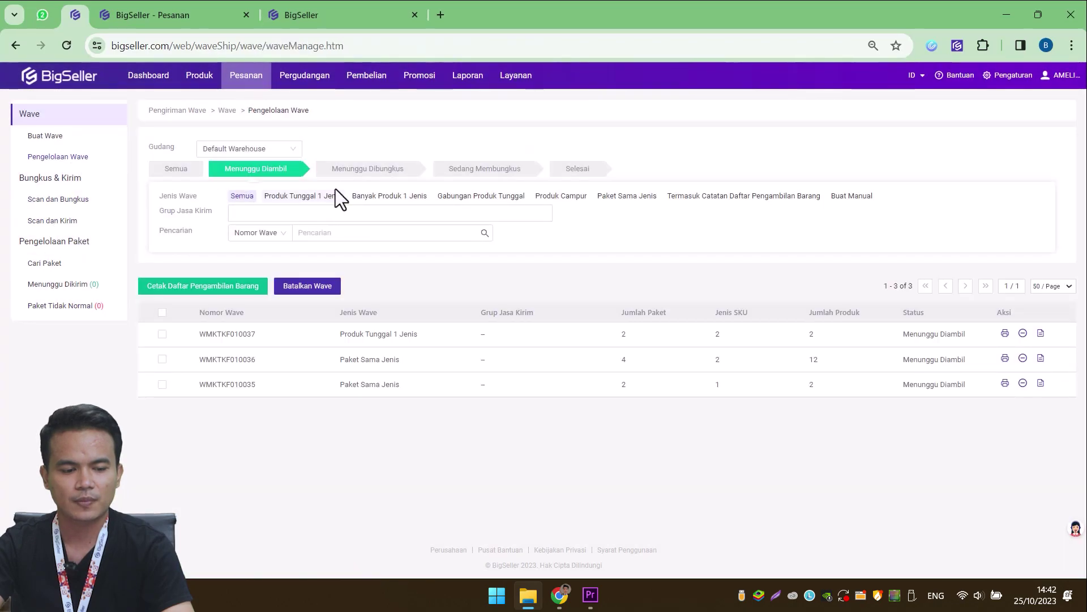
click(362, 170)
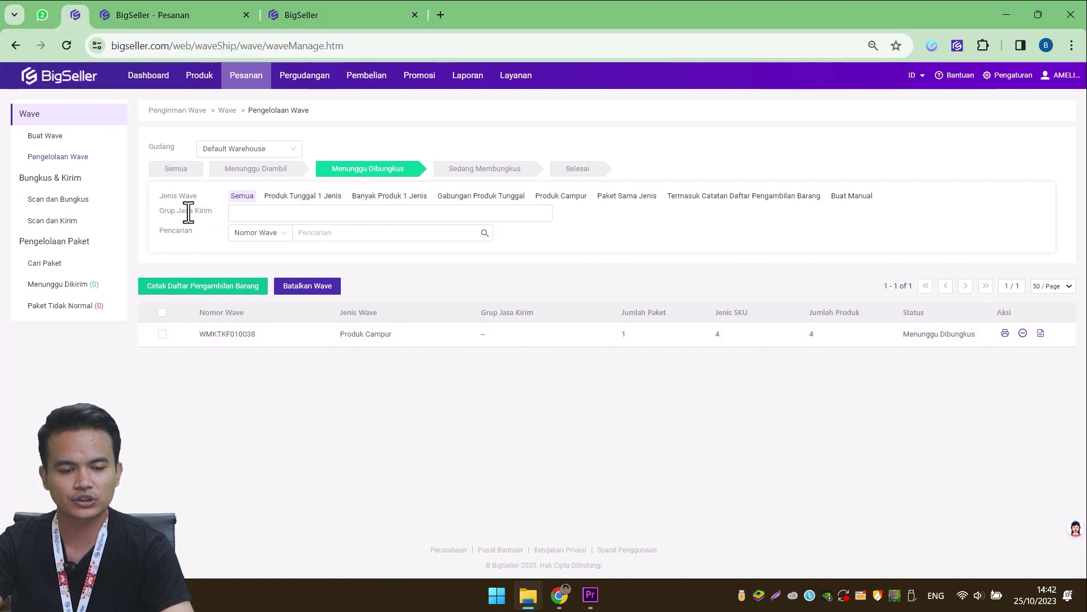
click(50, 199)
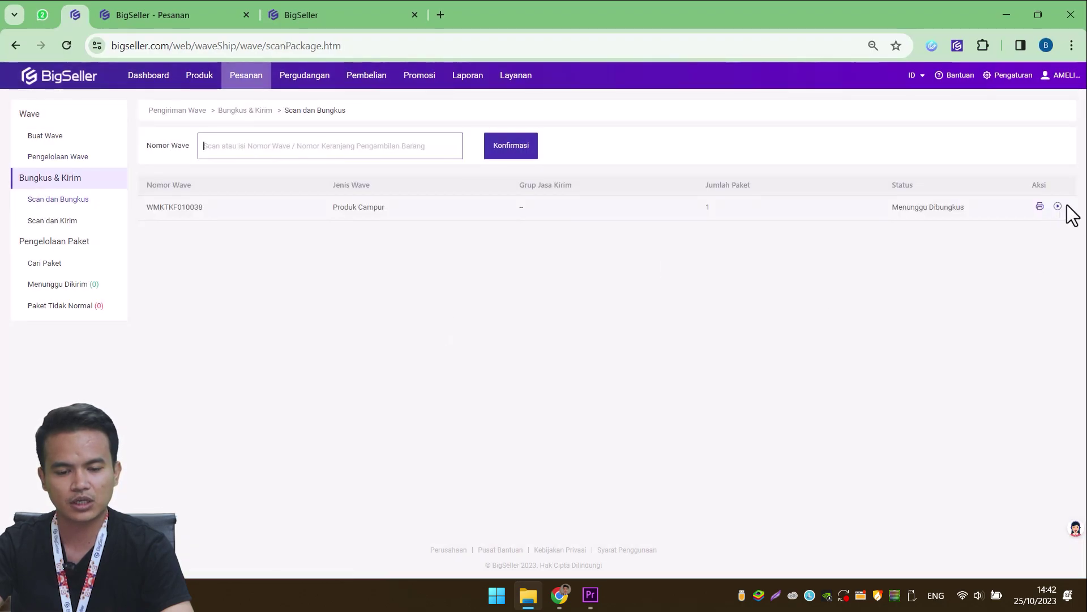